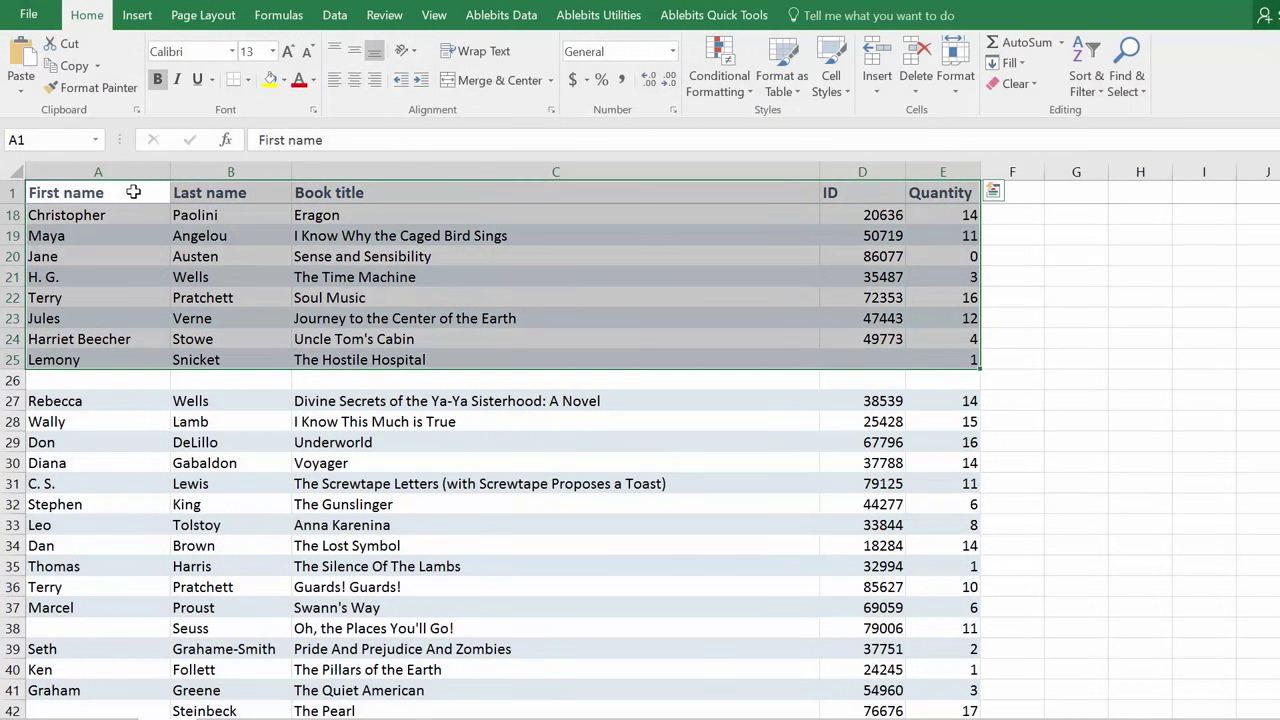
- Select all blank cells in the book list using the Blanks option of Go To Special
scroll(155, 243, down, 5)
scroll(155, 243, up, 1)
scroll(155, 243, up, 7)
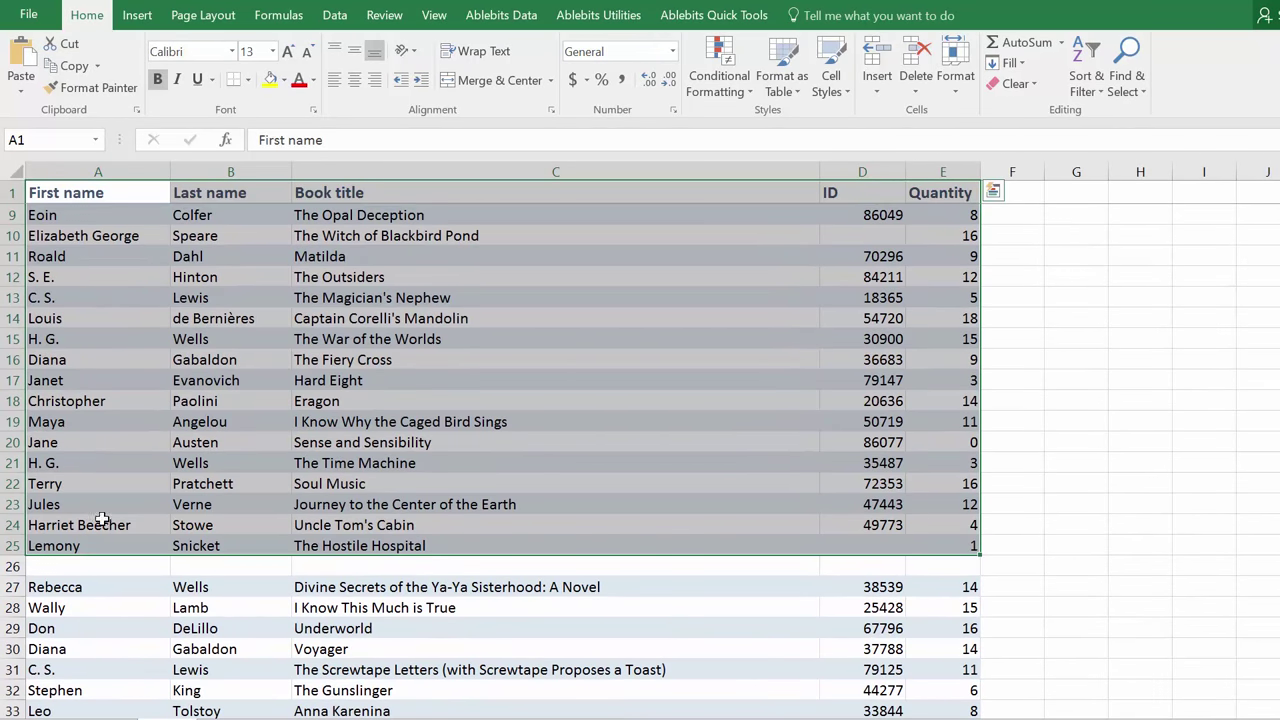
click(12, 566)
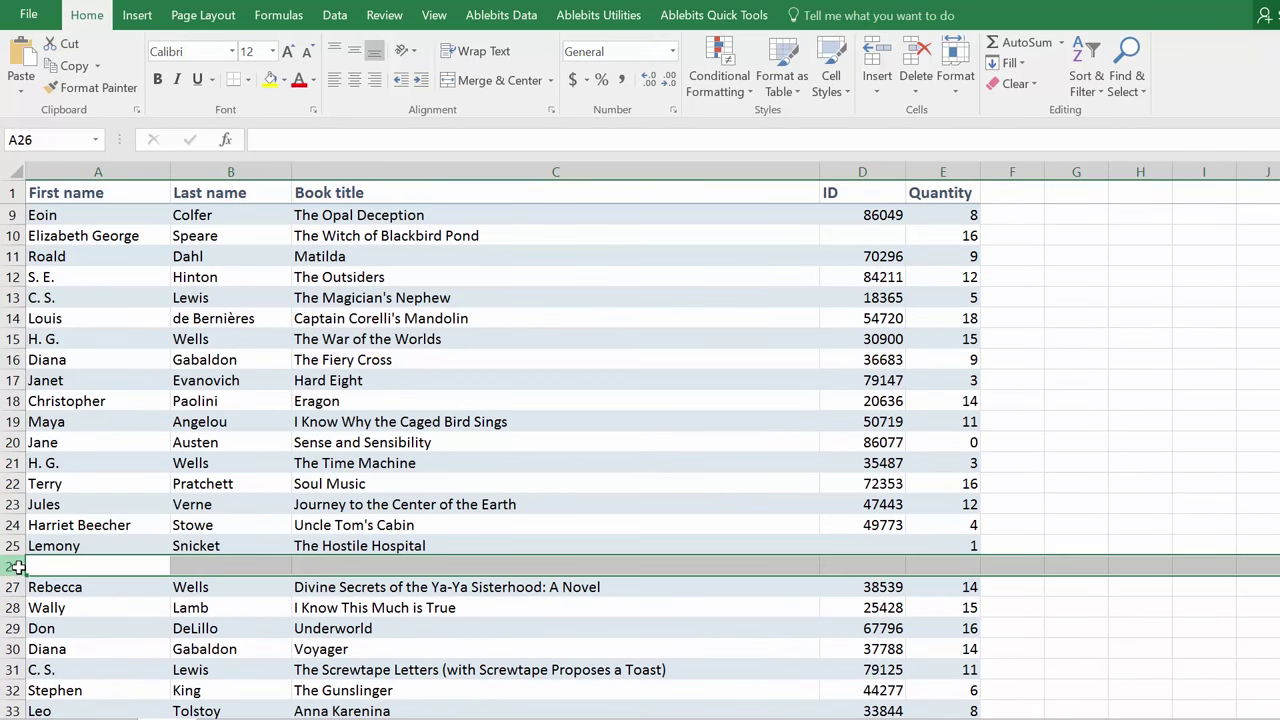
click(100, 540)
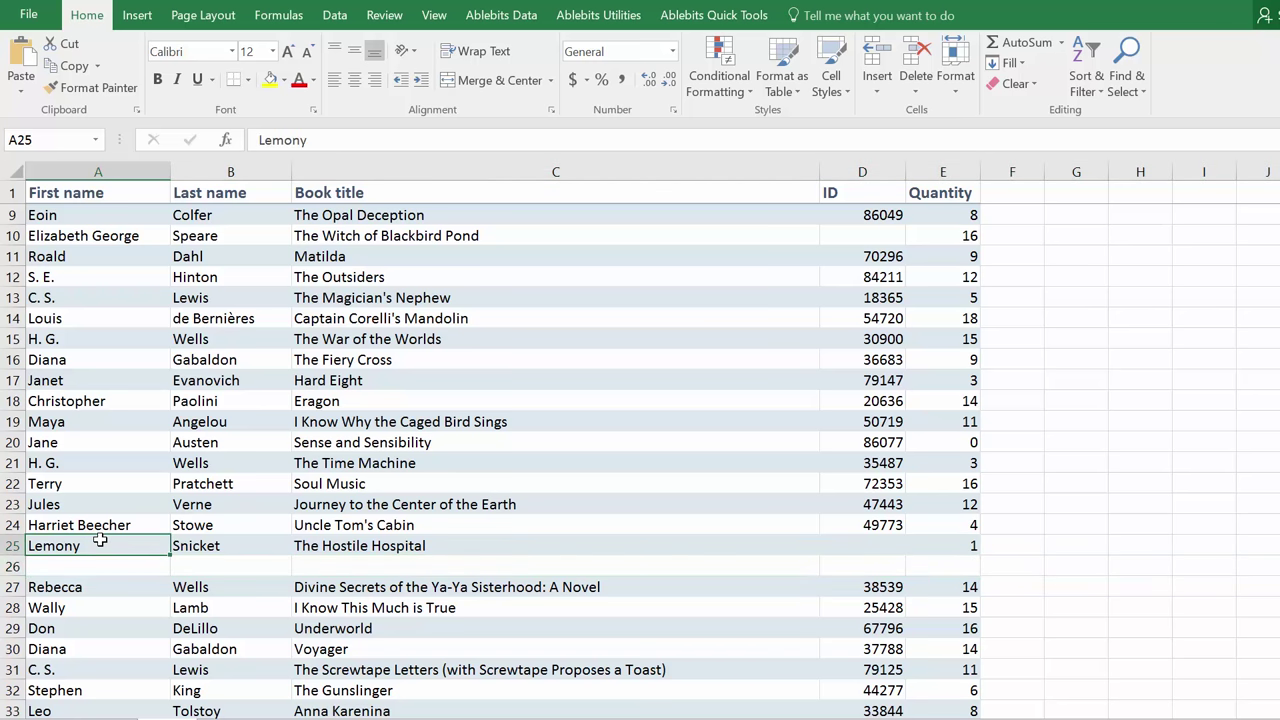
key(ctrl+g)
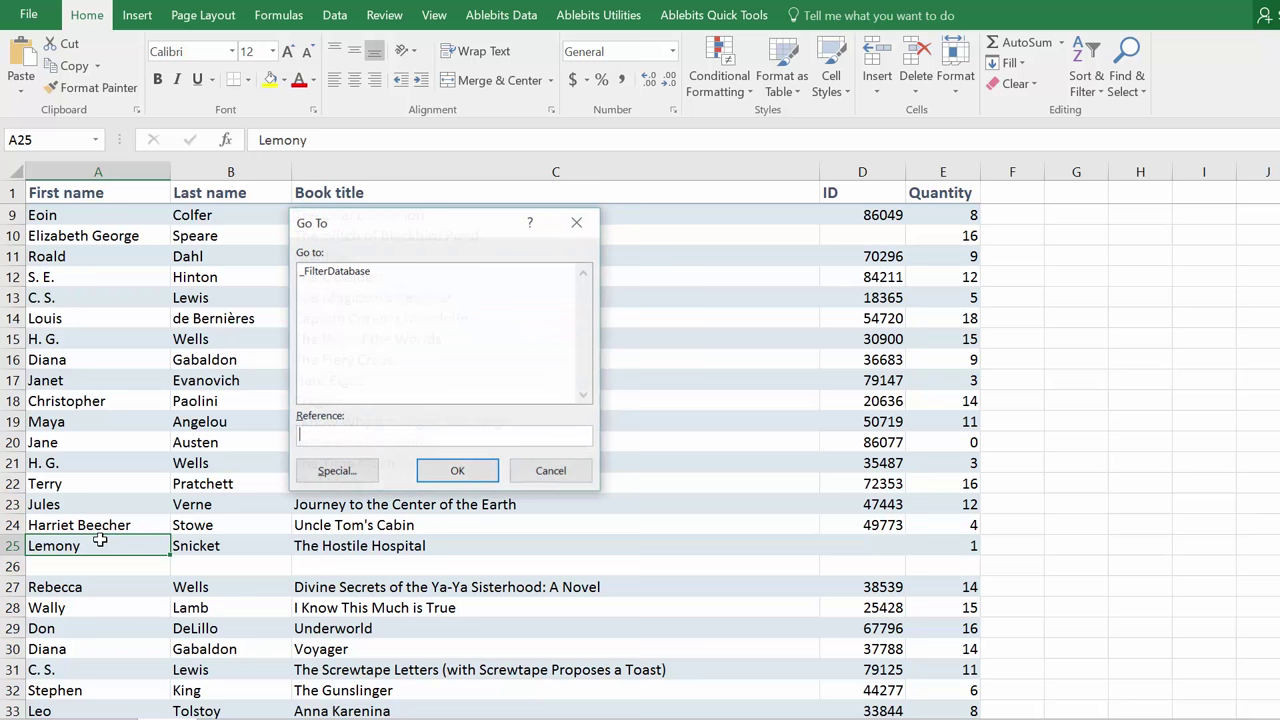
click(320, 472)
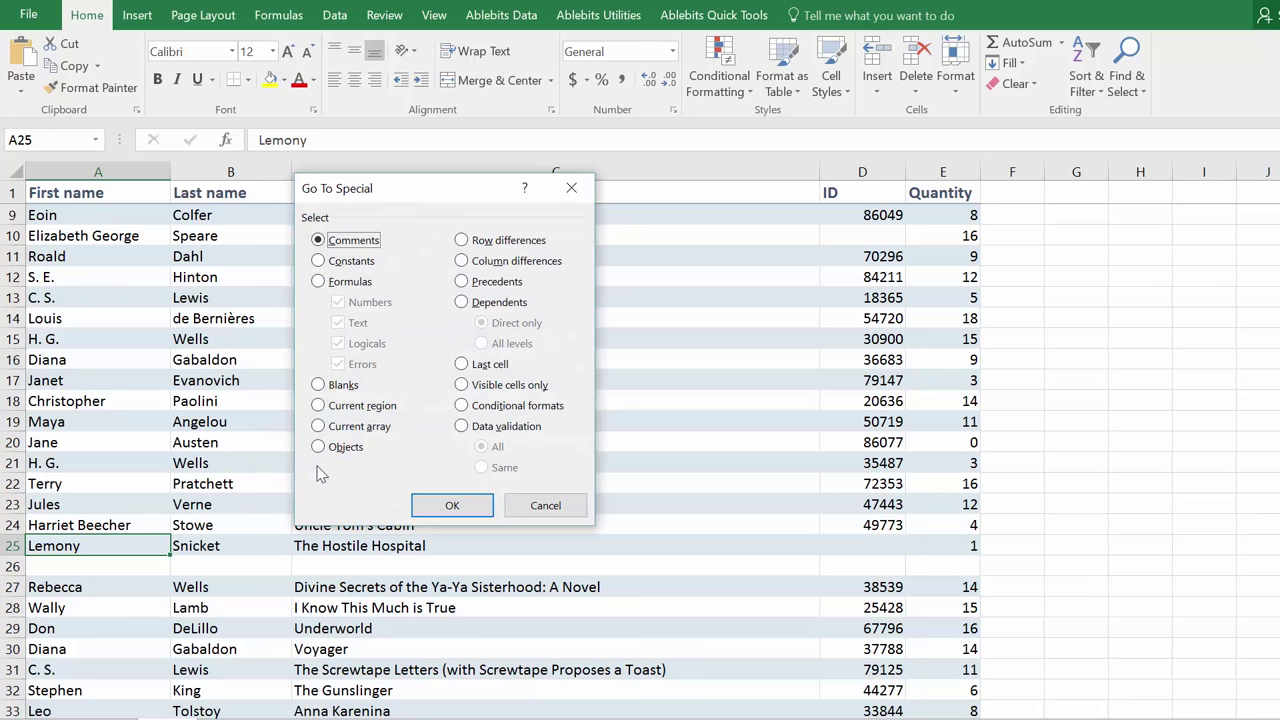
click(318, 385)
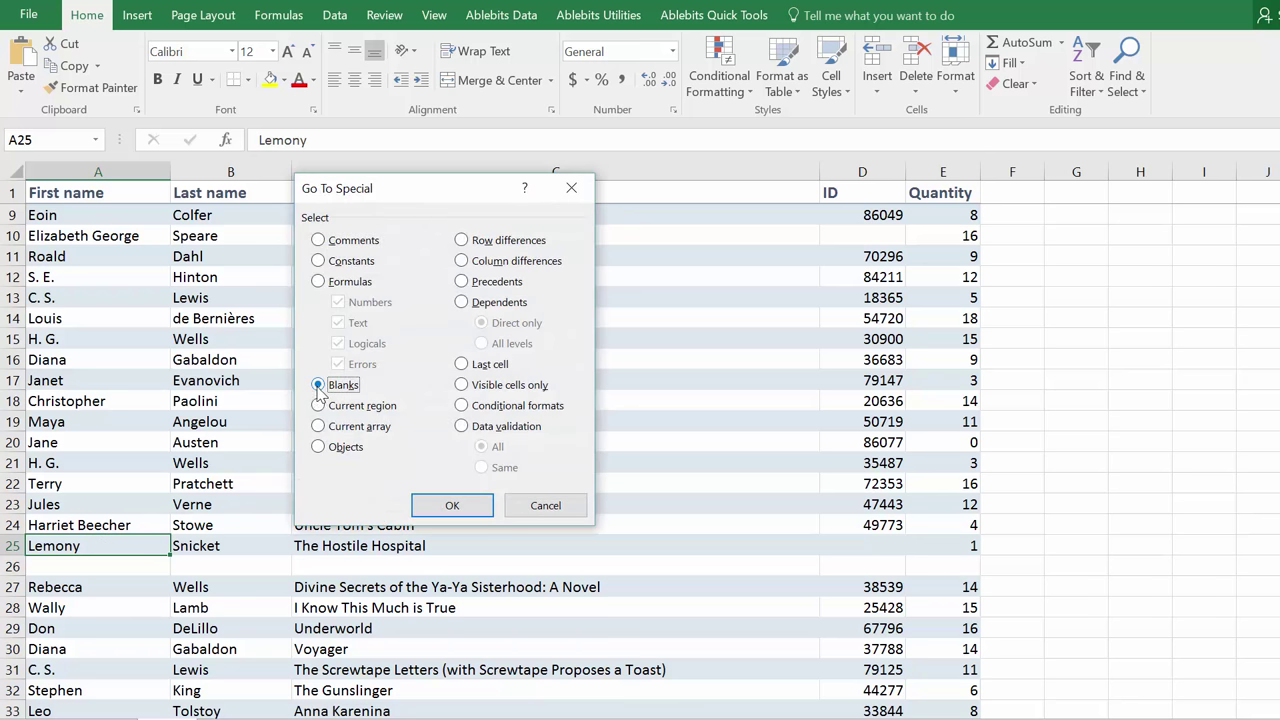
click(450, 504)
scroll(129, 545, down, 5)
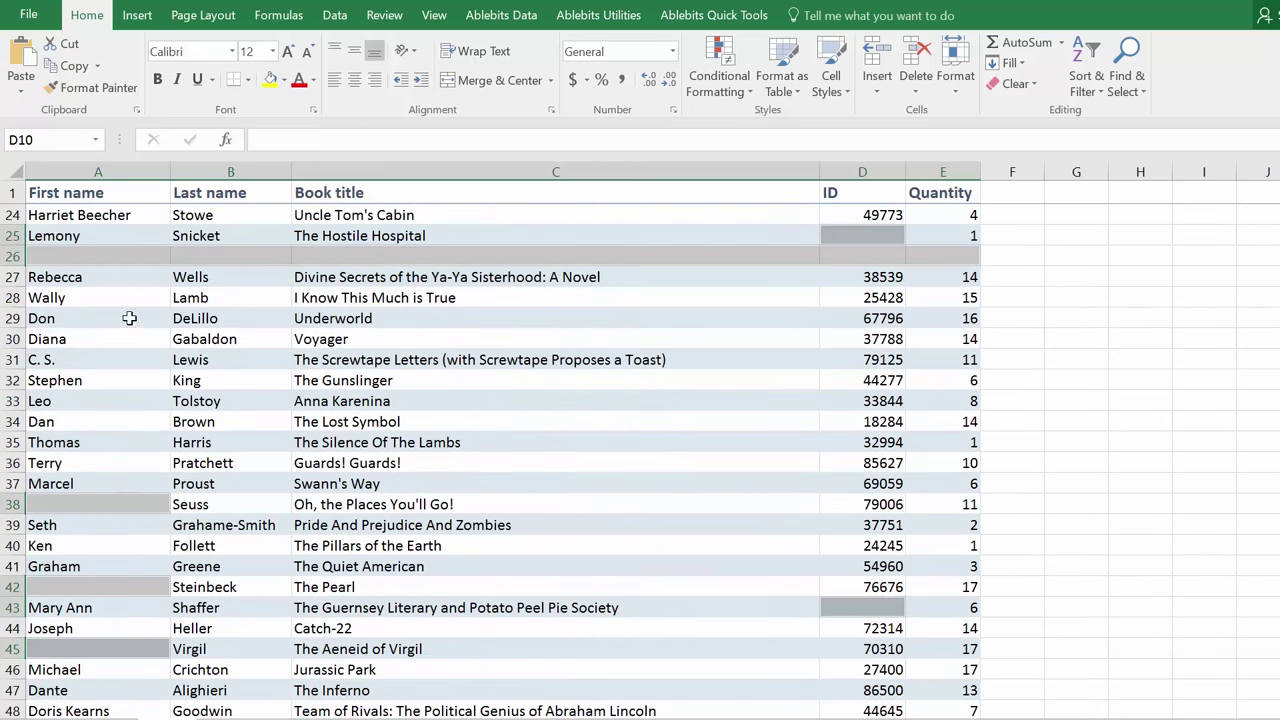
right_click(138, 256)
click(187, 442)
click(168, 434)
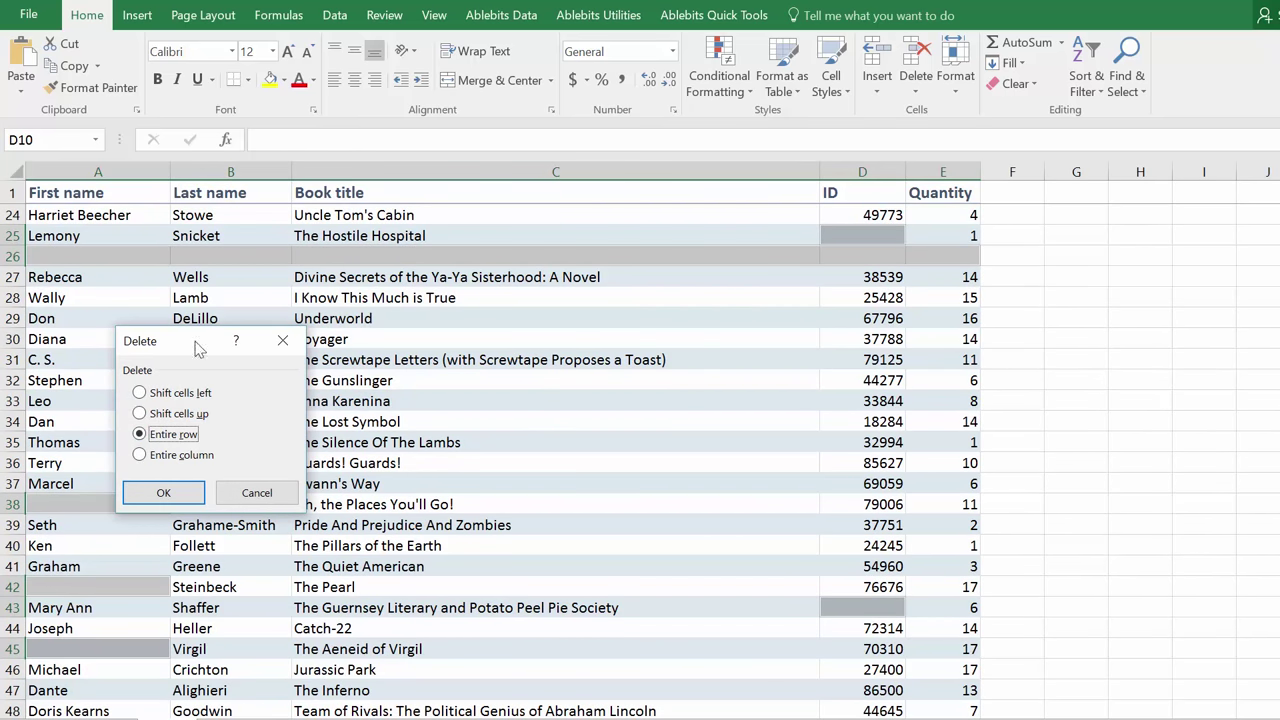
drag(197, 345, 336, 307)
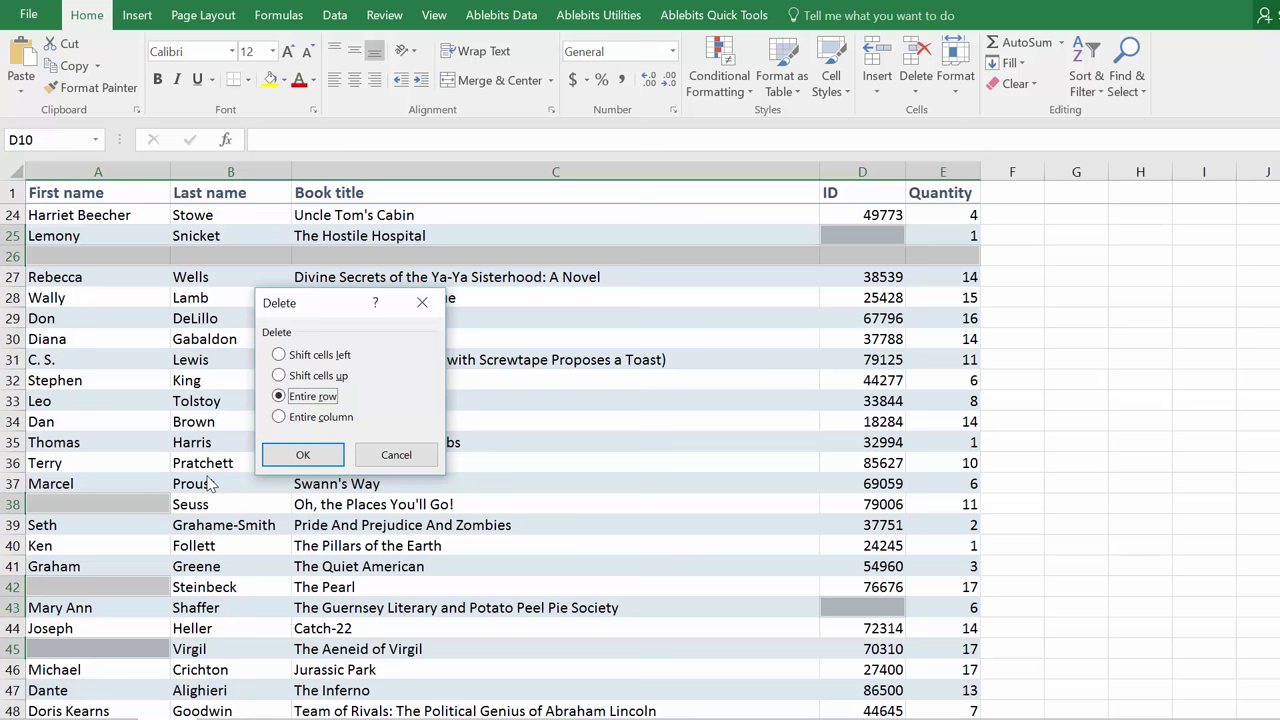
click(407, 452)
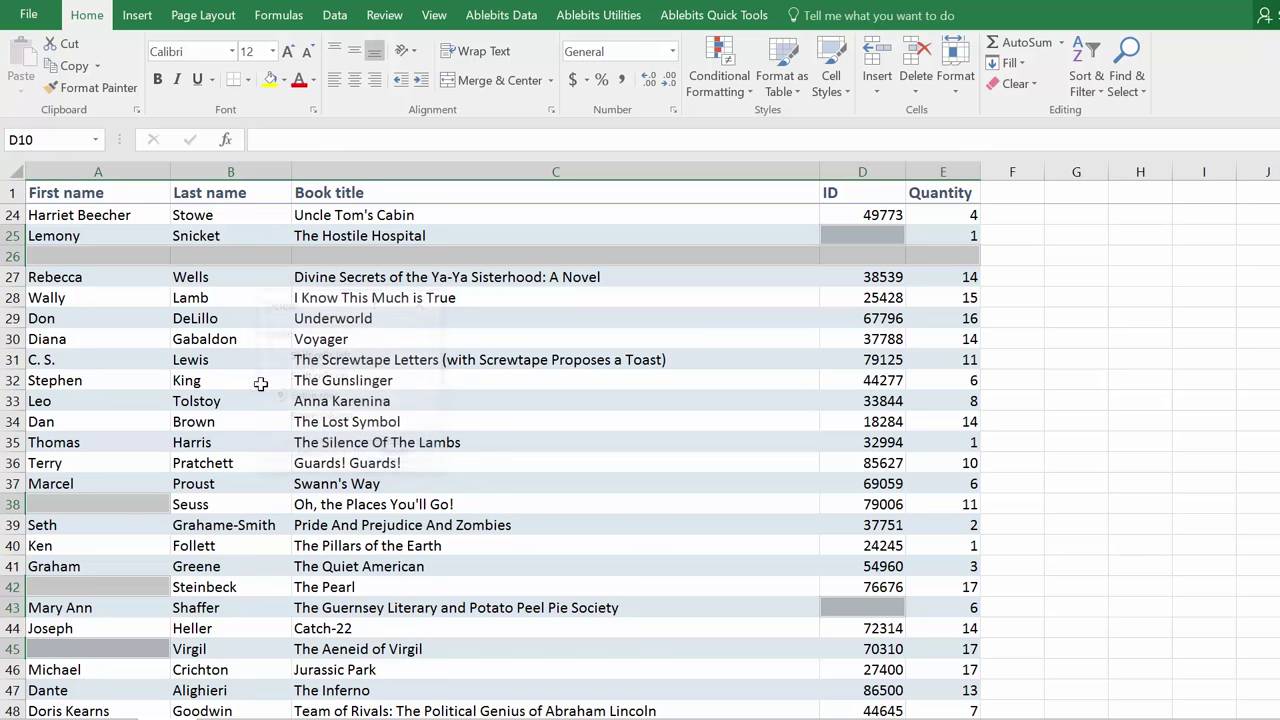
- Widen column F beside the Quantity column and enter the header "Blanks" in cell F1
click(140, 336)
key(ctrl+Up)
key(ctrl+Up)
key(ctrl+Up)
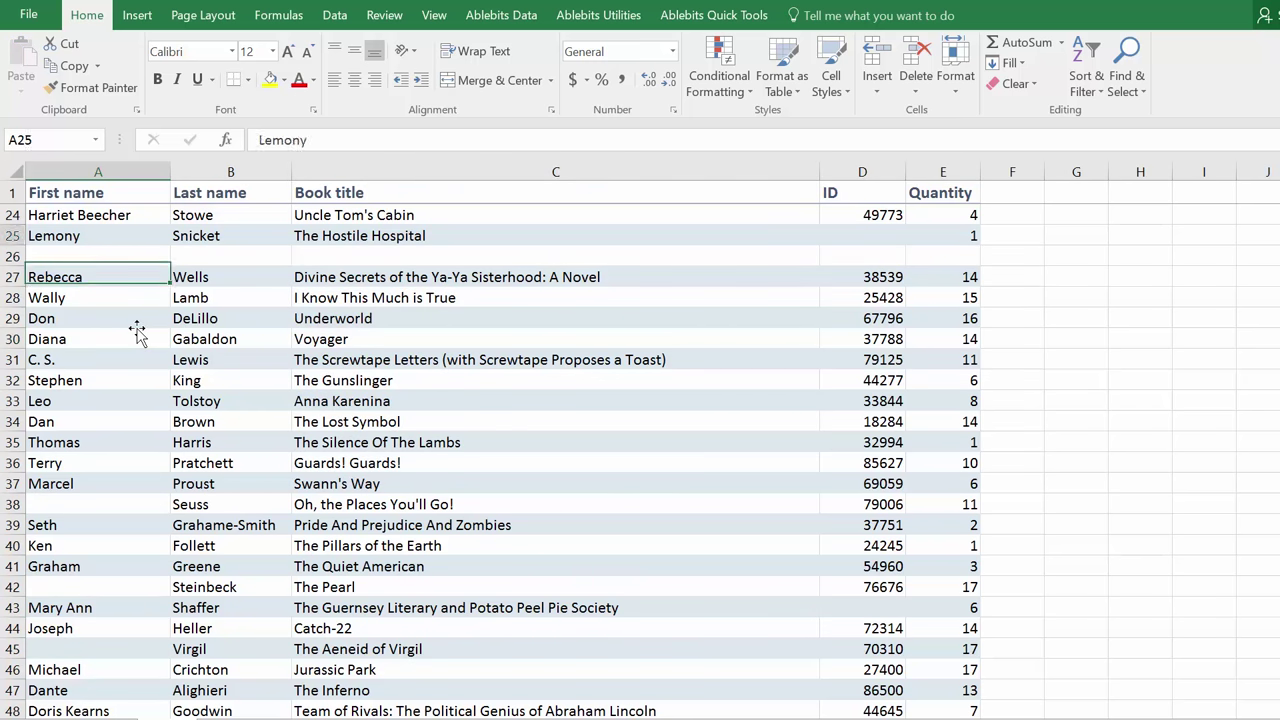
scroll(137, 329, up, 7)
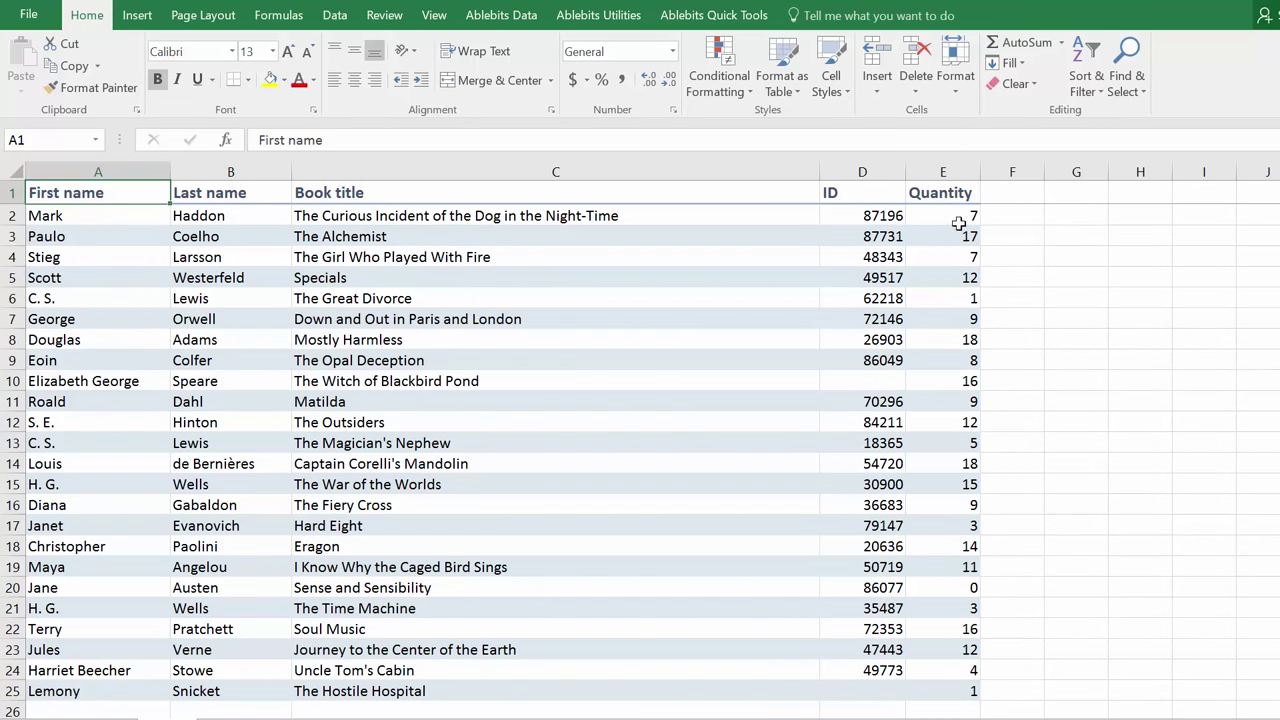
click(1011, 196)
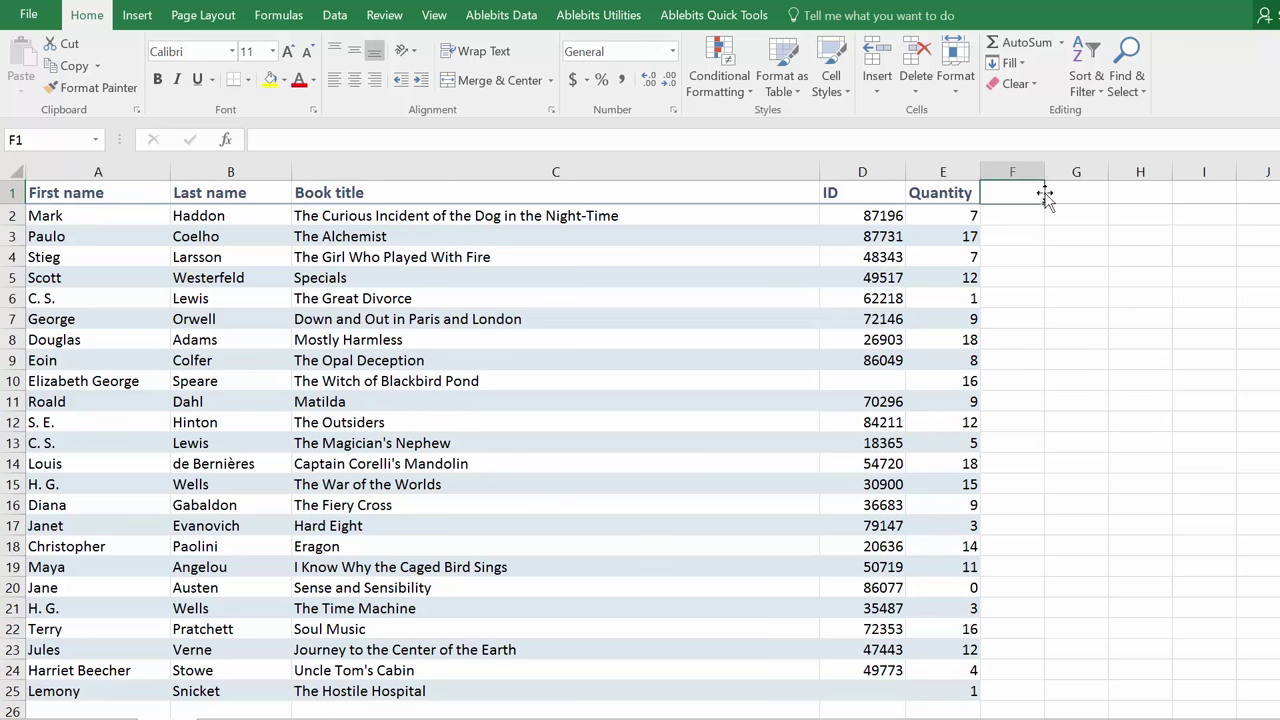
drag(1045, 171, 1133, 171)
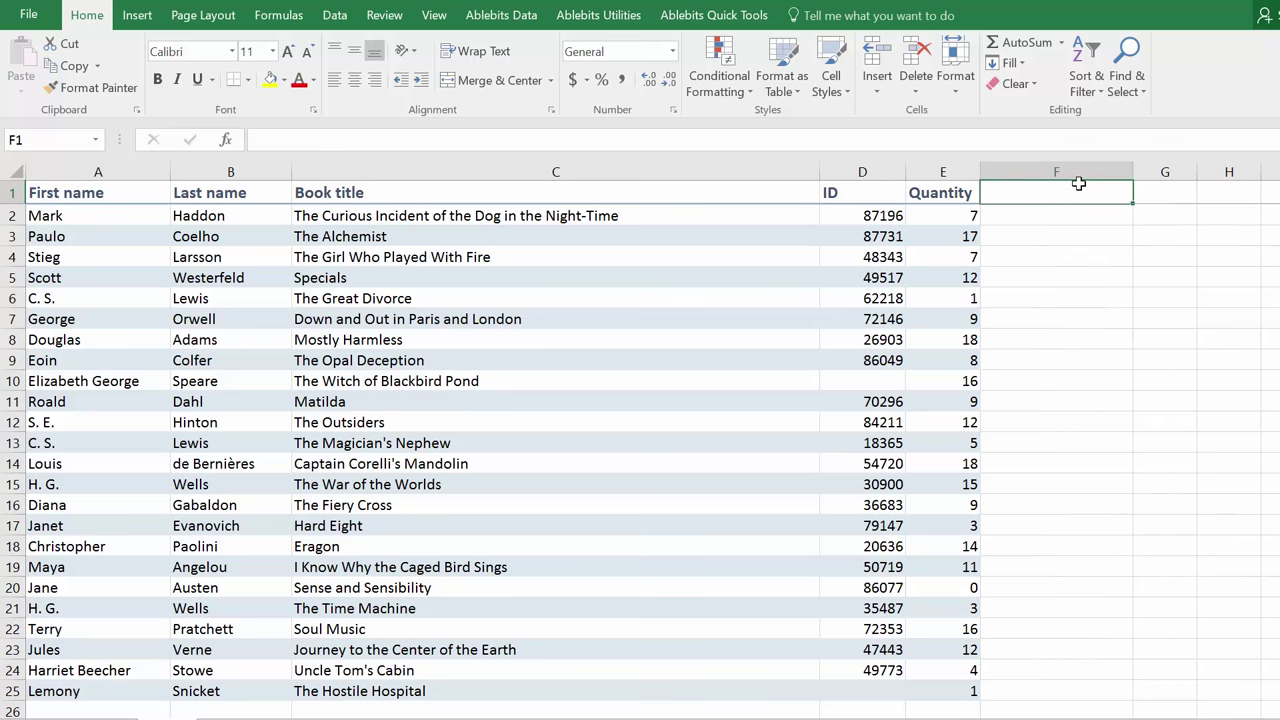
text(Blanks)
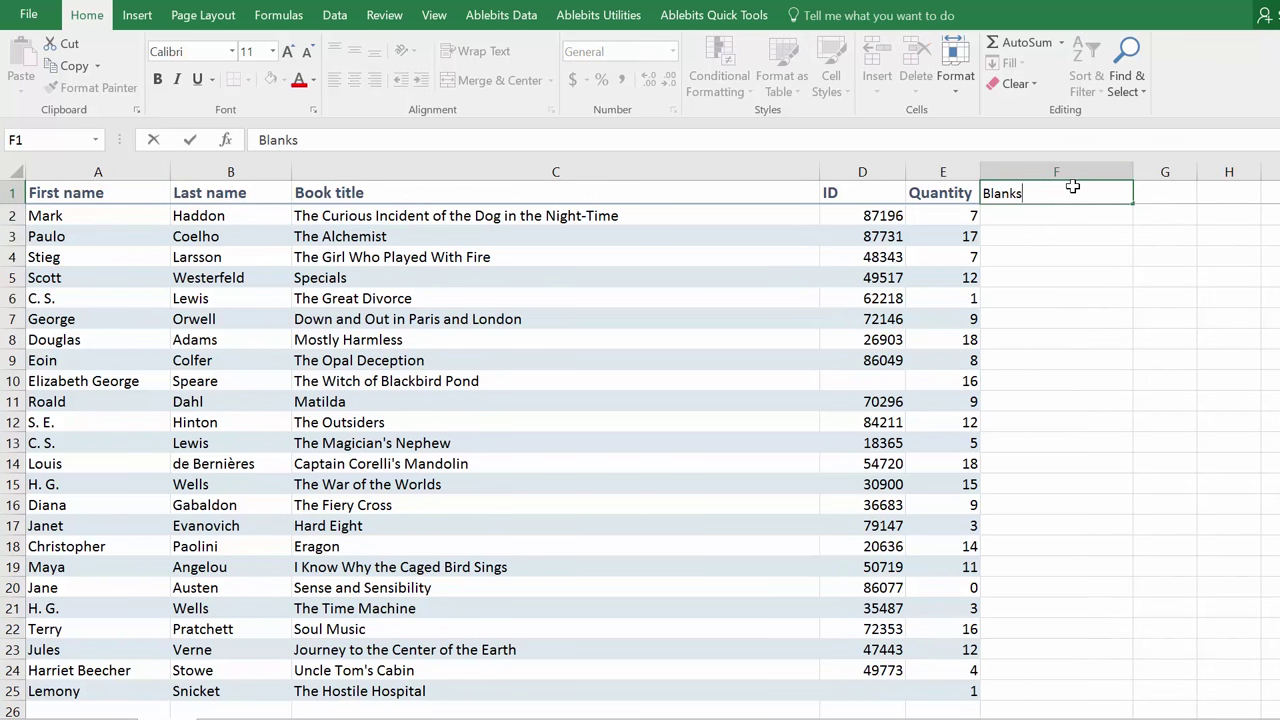
key(Return)
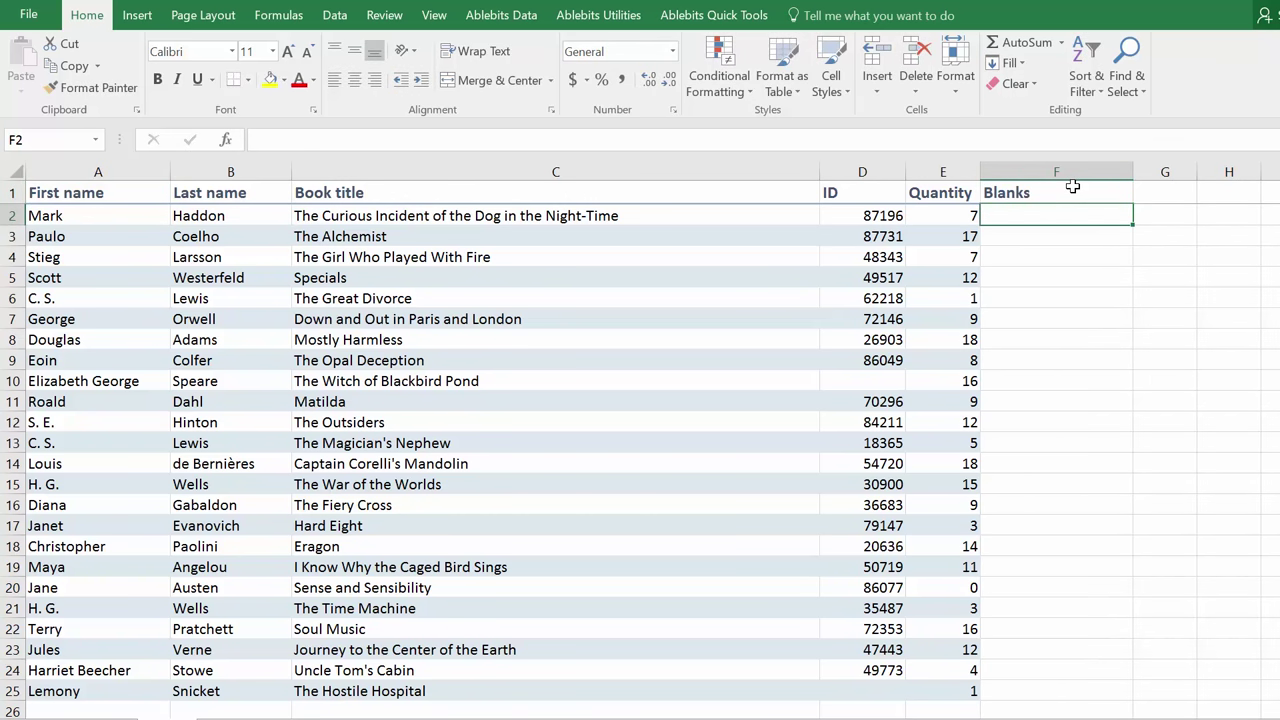
- Enter the formula =COUNTBLANK(A2:E2) in cell F2 to count the row's empty cells
text(=COUN)
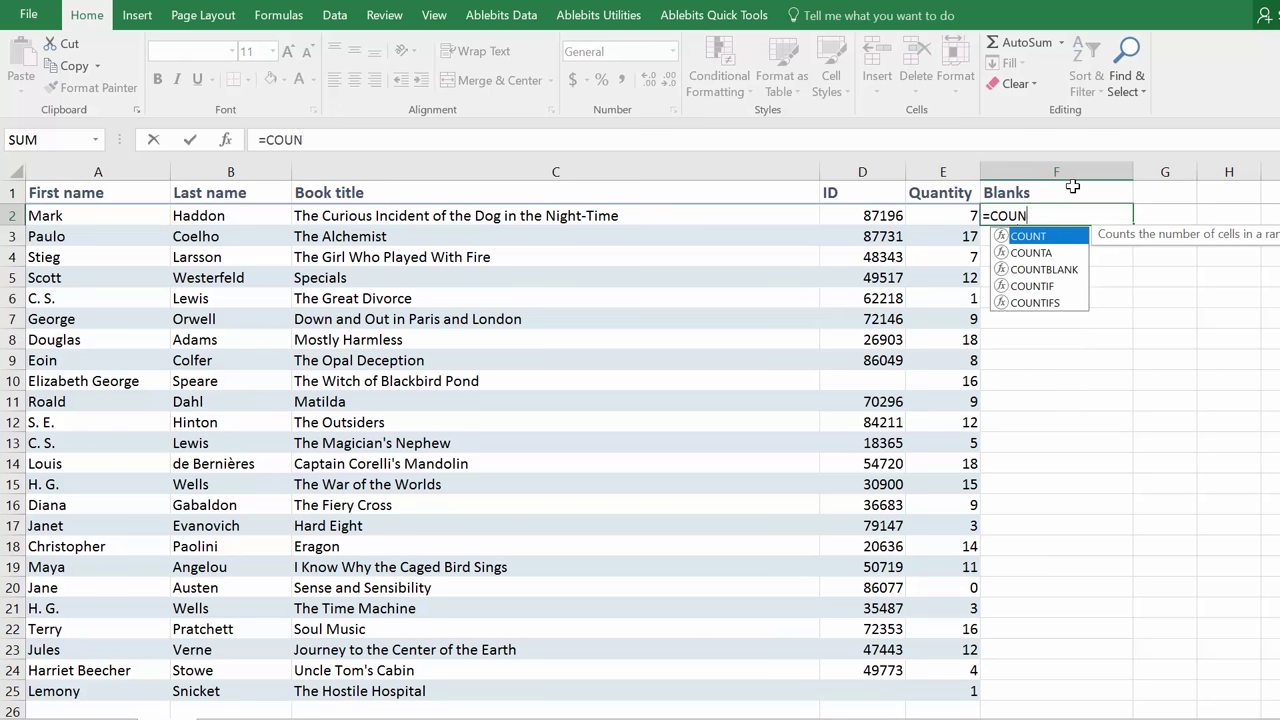
text(TBLANK()
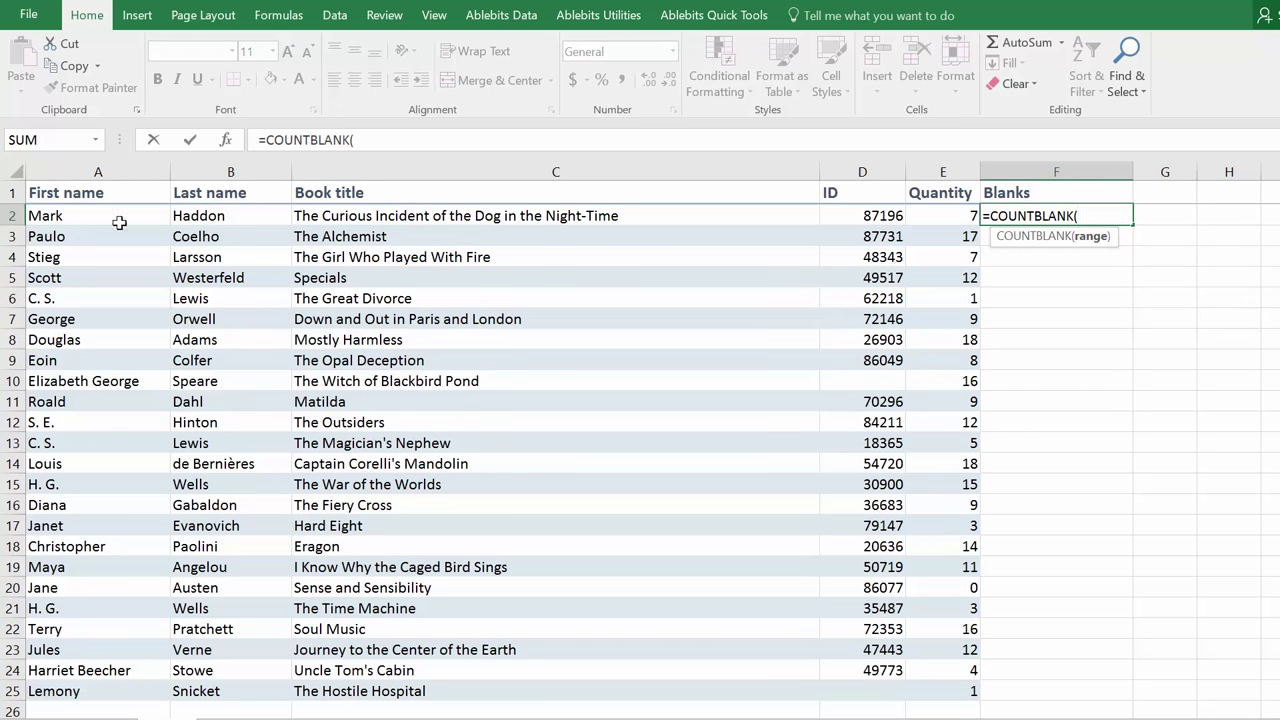
drag(118, 220, 925, 216)
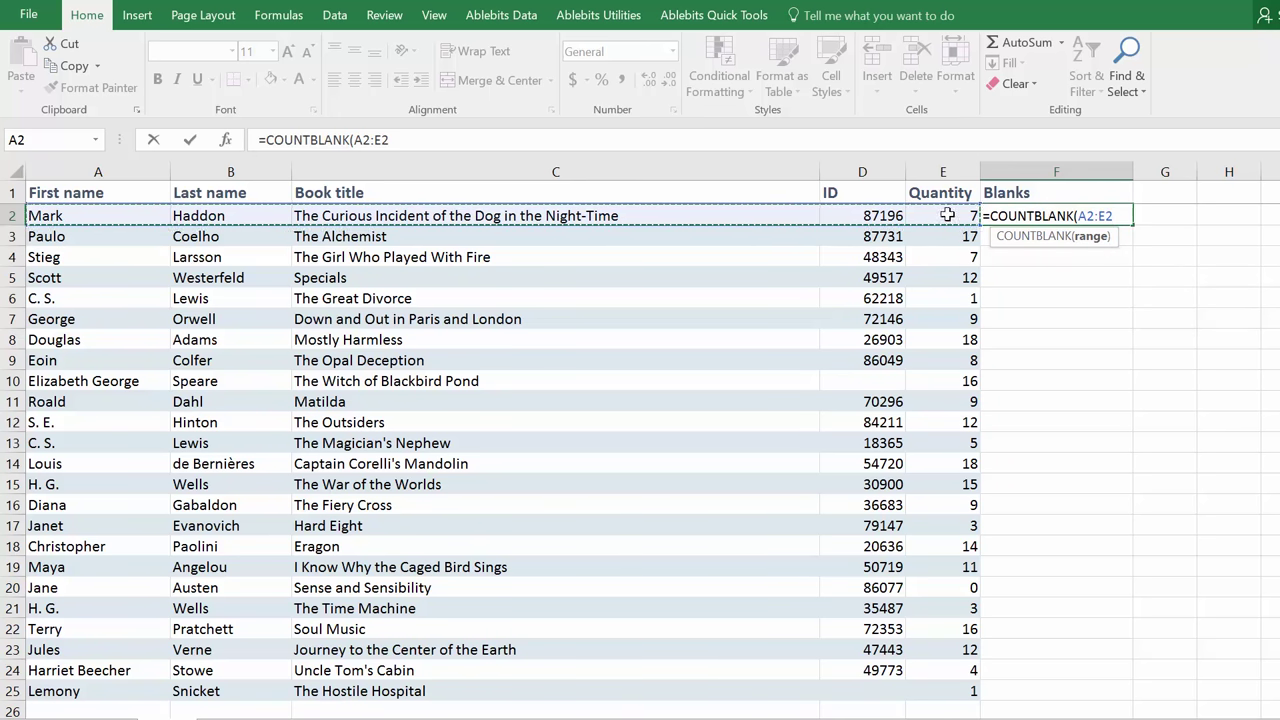
text())
key(Return)
- Copy the COUNTBLANK formula from F2 down the Blanks column to the last data row, F1031
click(1120, 216)
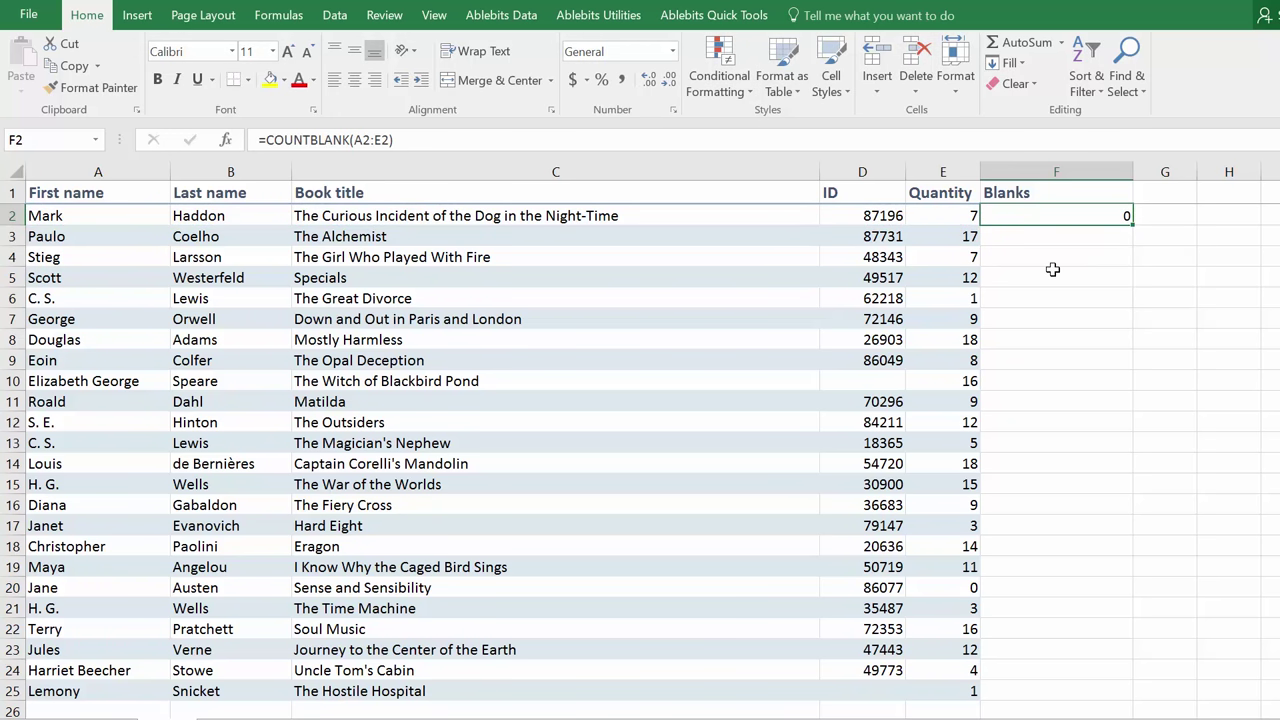
key(ctrl+c)
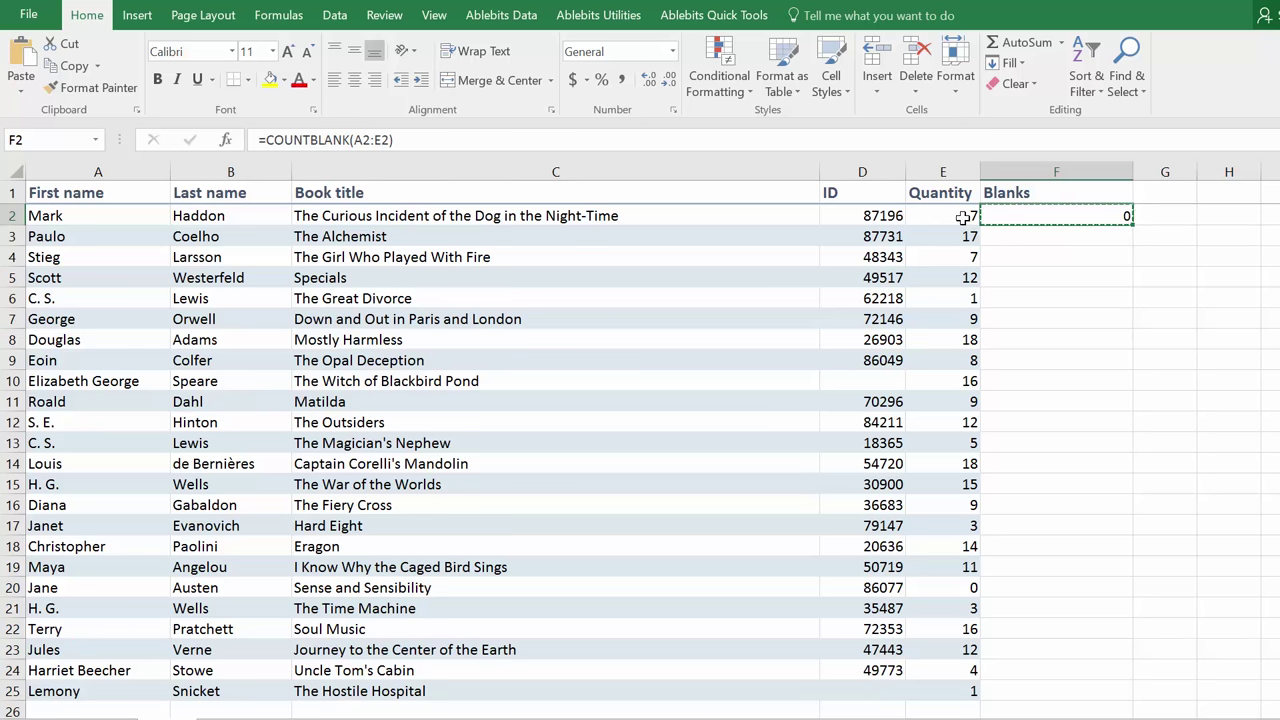
click(960, 216)
key(ctrl+shift+End)
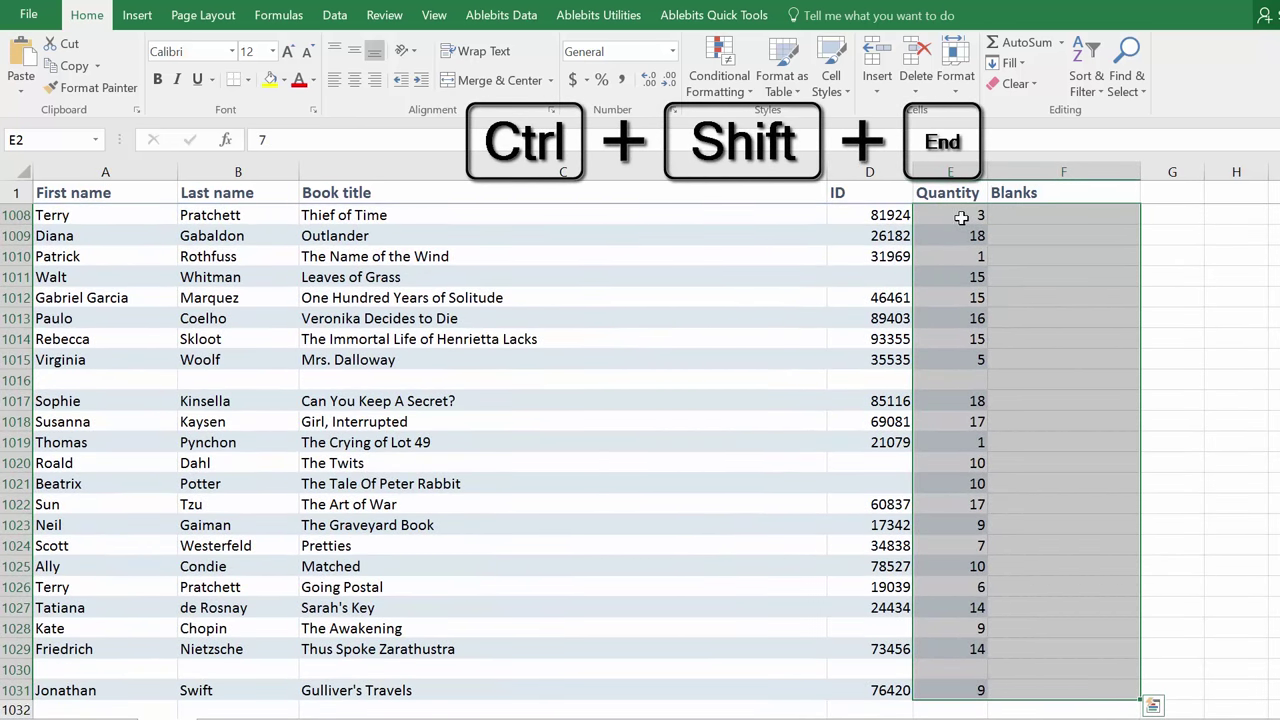
click(950, 688)
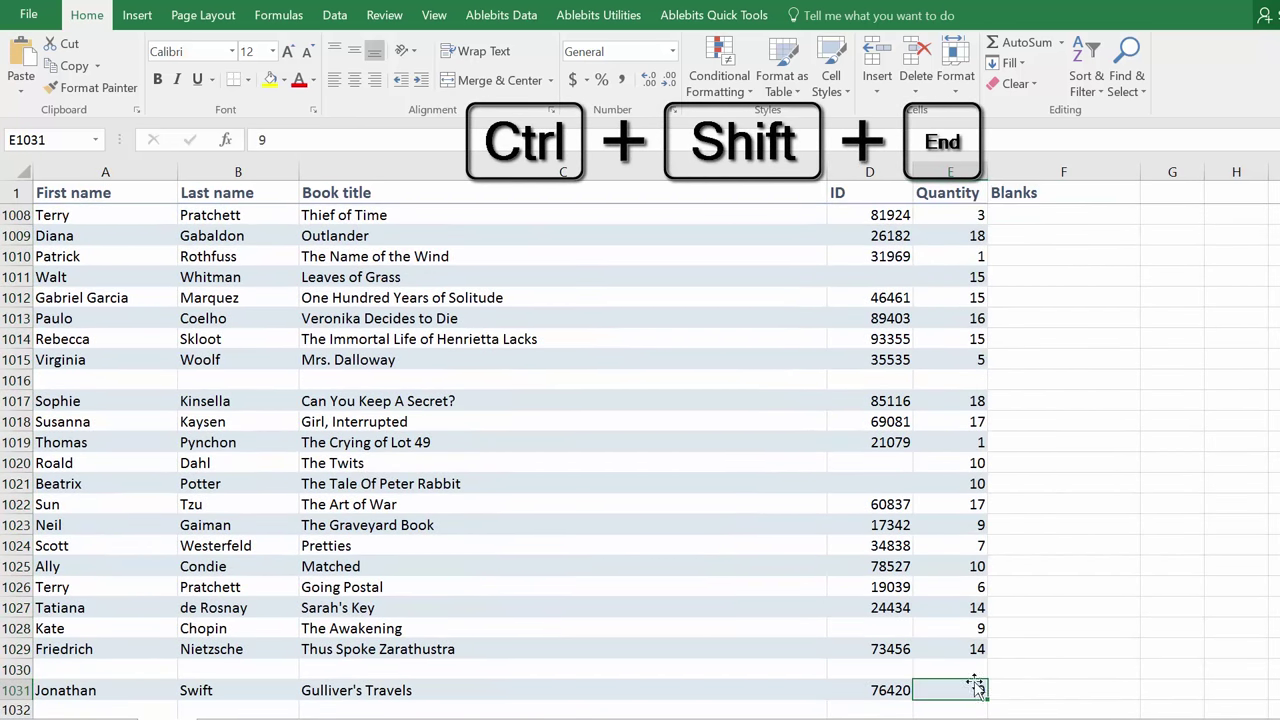
click(1044, 687)
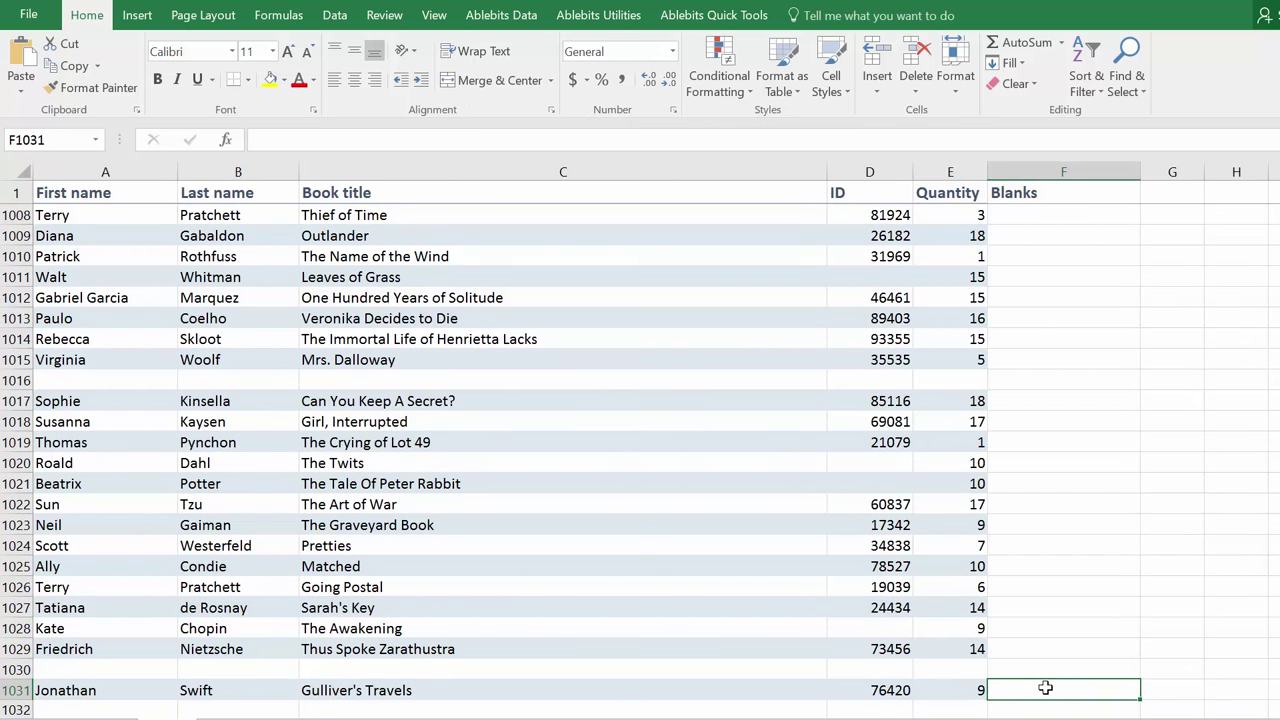
key(ctrl+shift+Up)
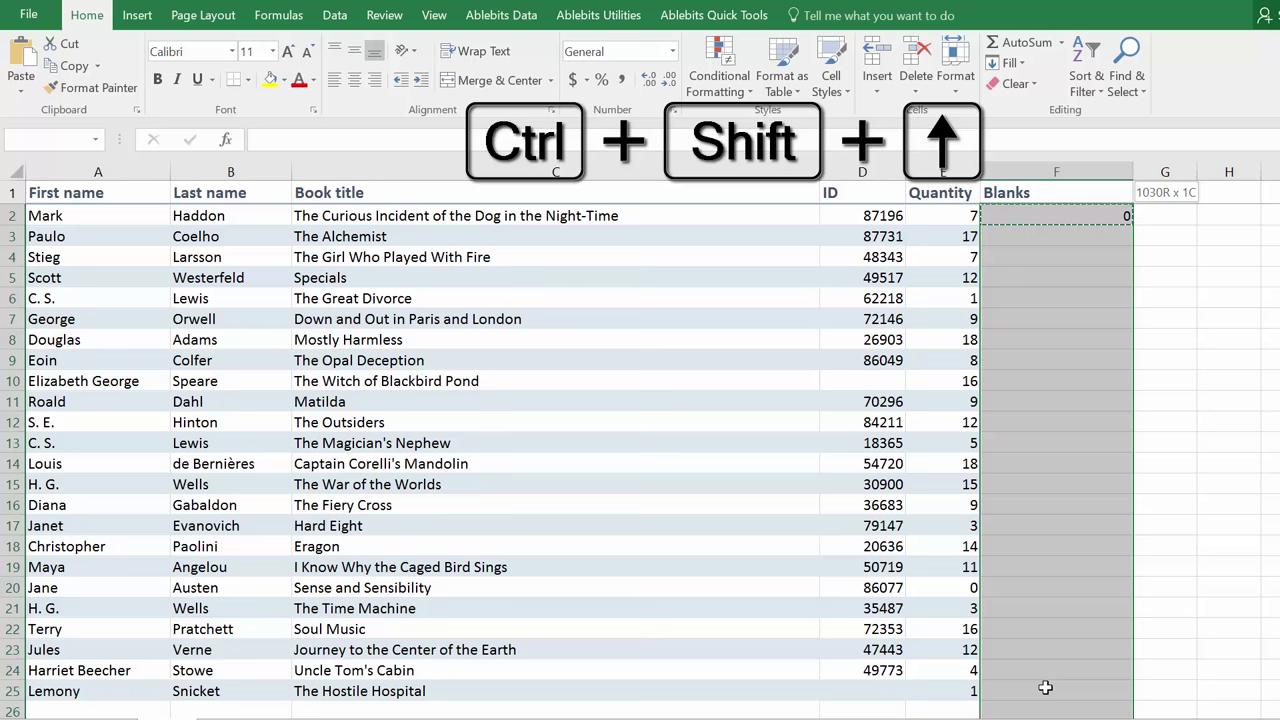
key(ctrl+v)
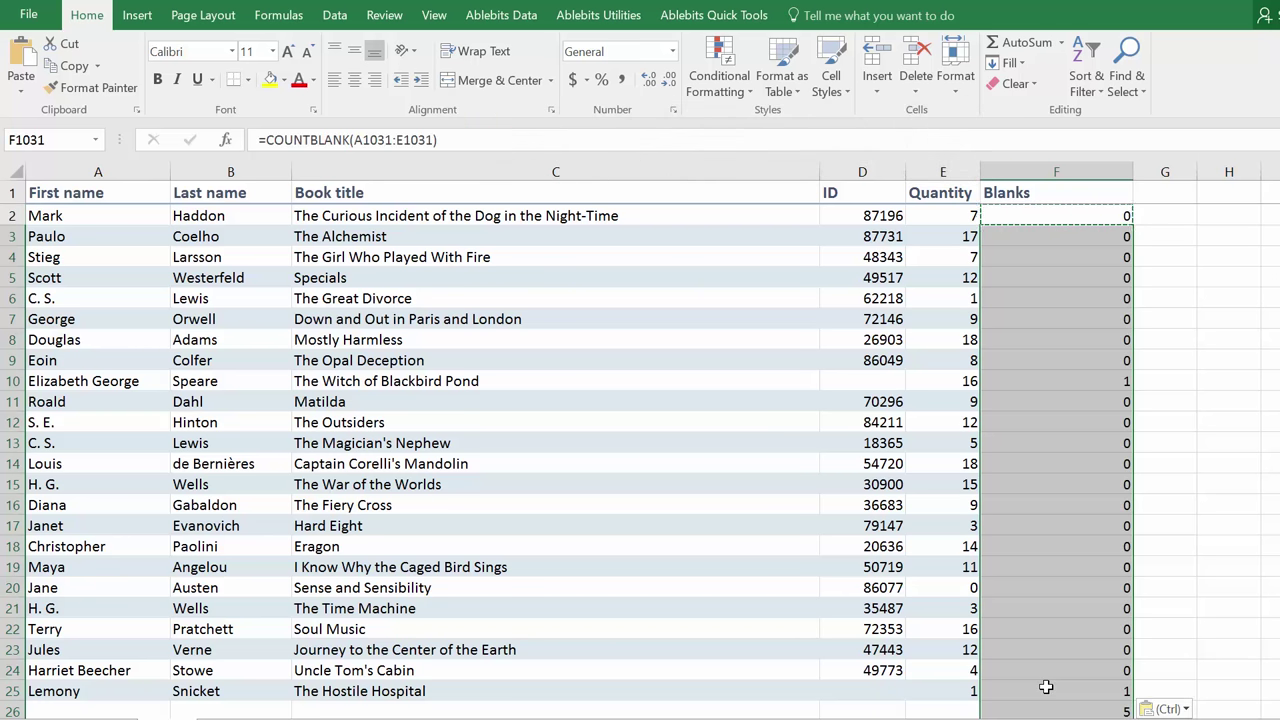
key(Escape)
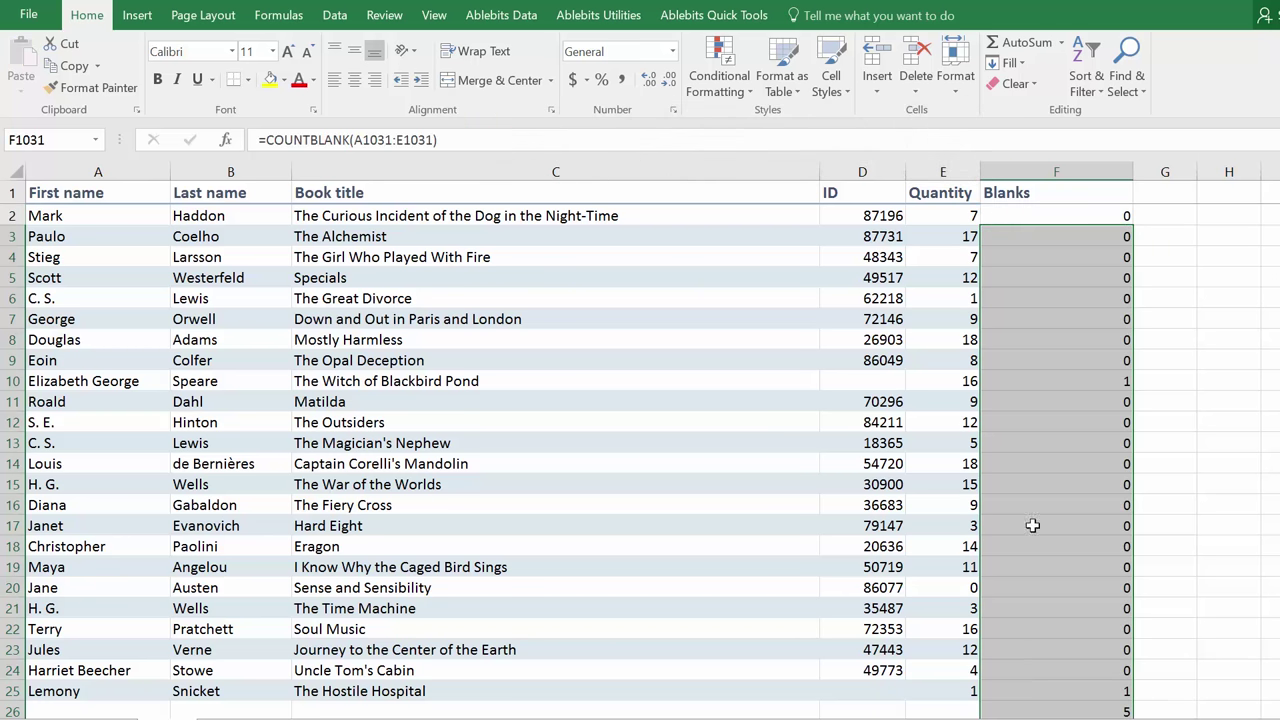
- Add filters to the header row, show only rows with 5 in the Blanks column, and go to the first filtered cell
click(1025, 192)
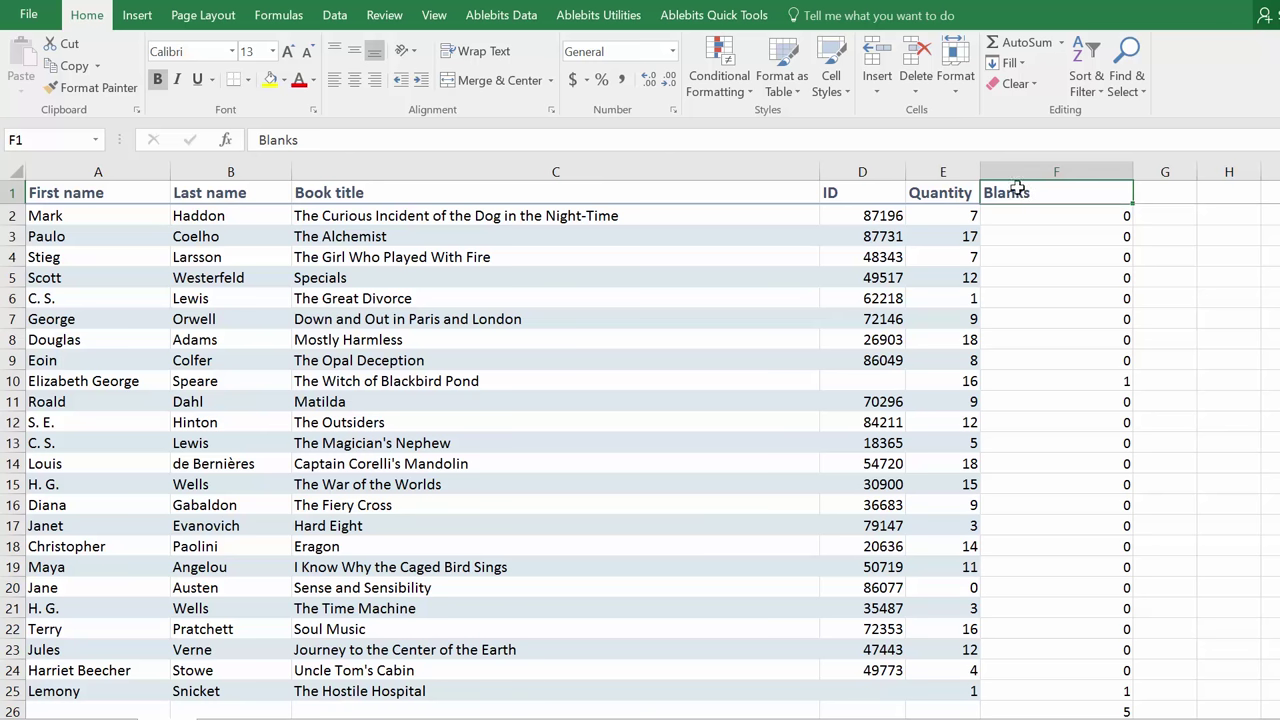
click(330, 16)
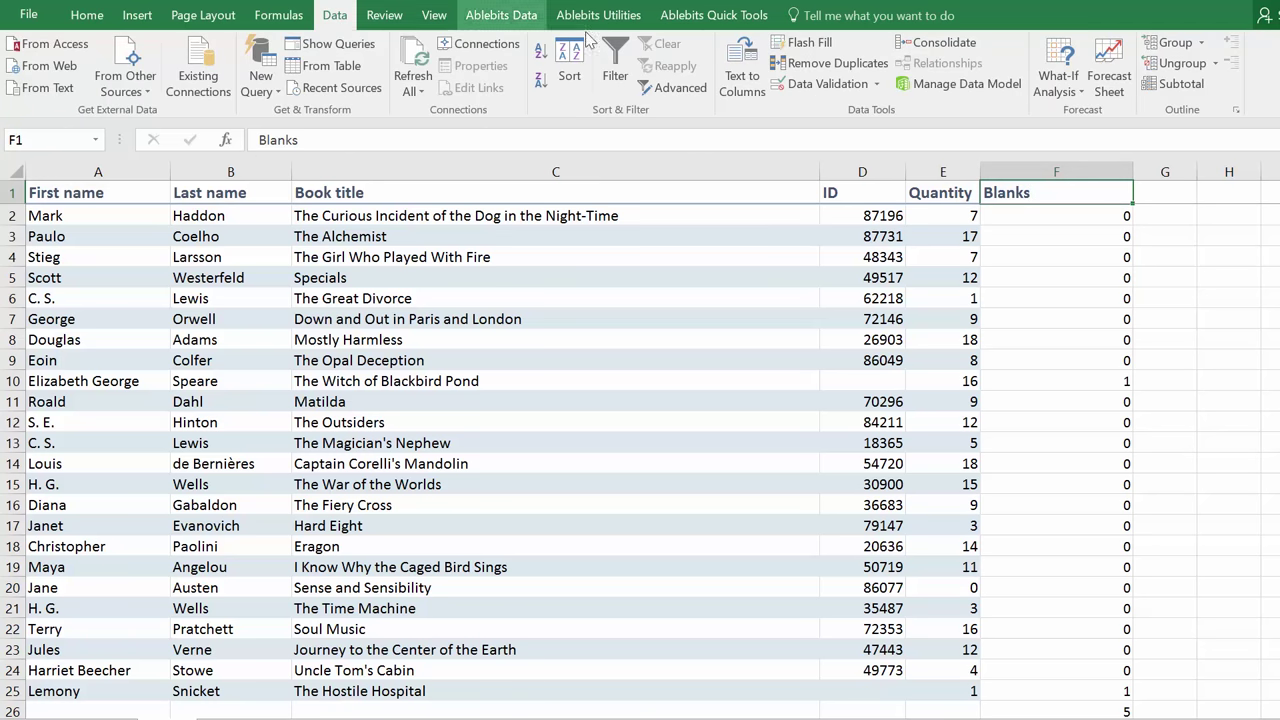
click(620, 60)
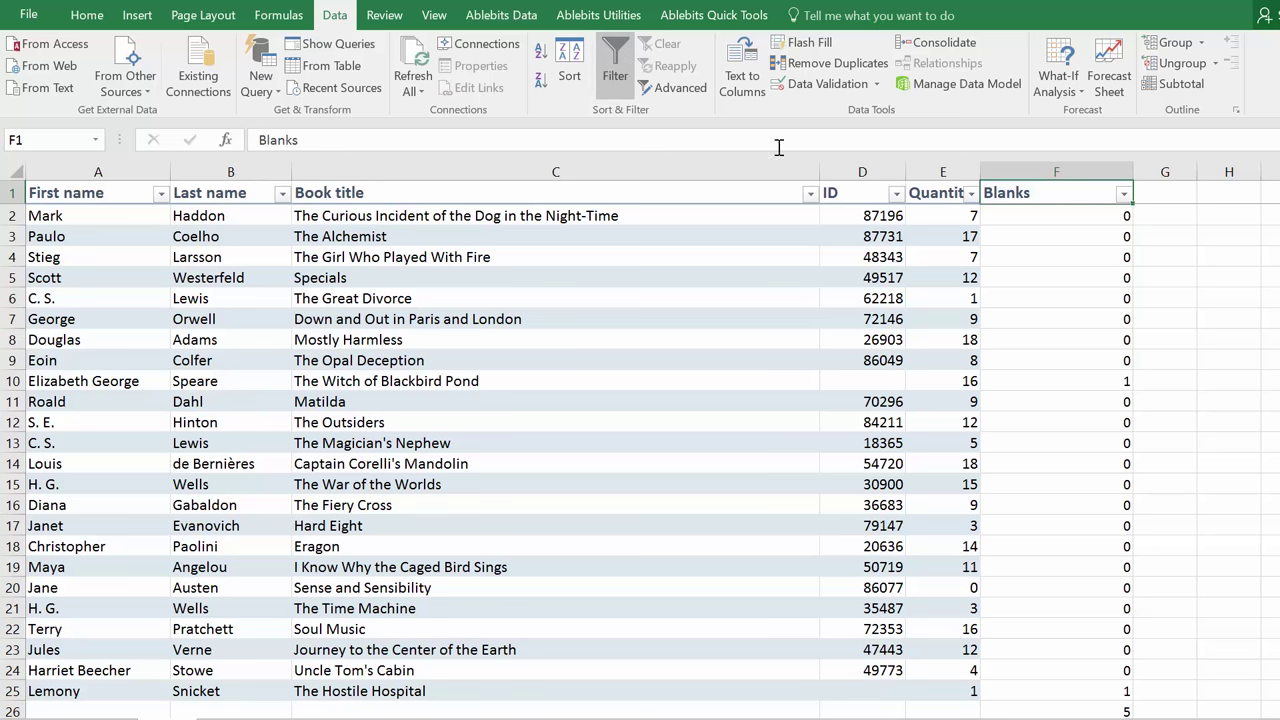
click(1124, 194)
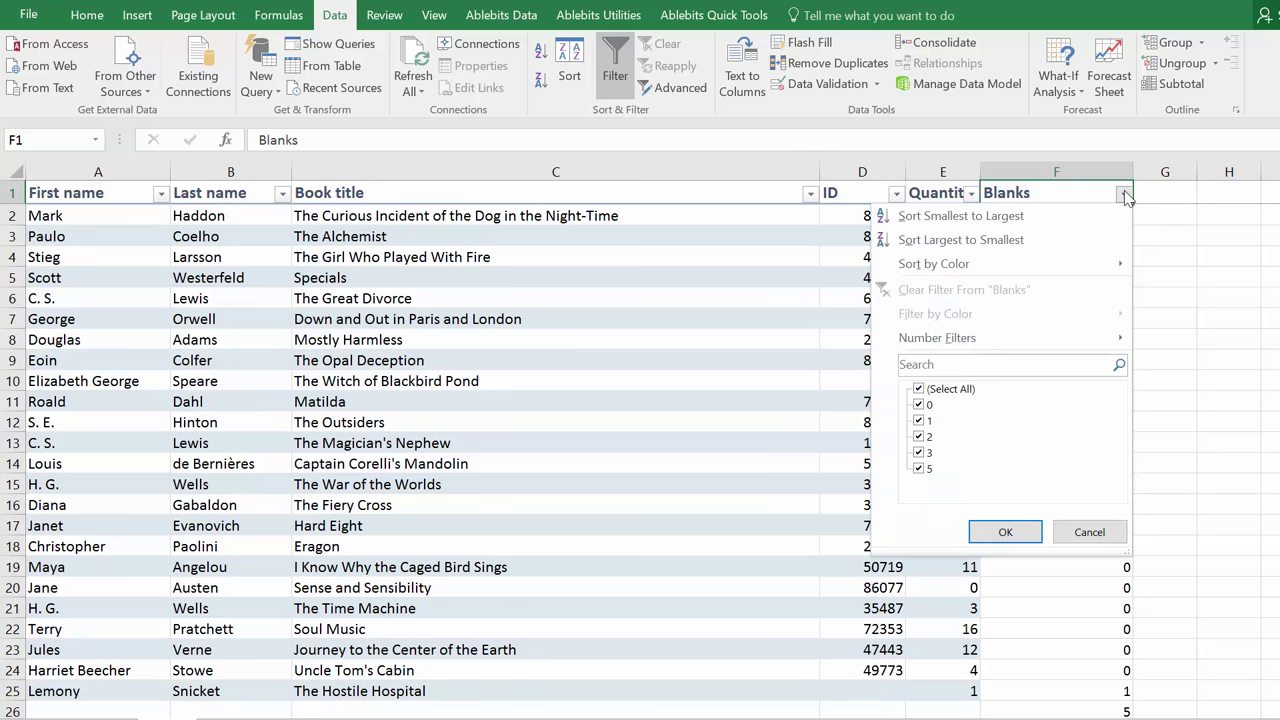
click(919, 389)
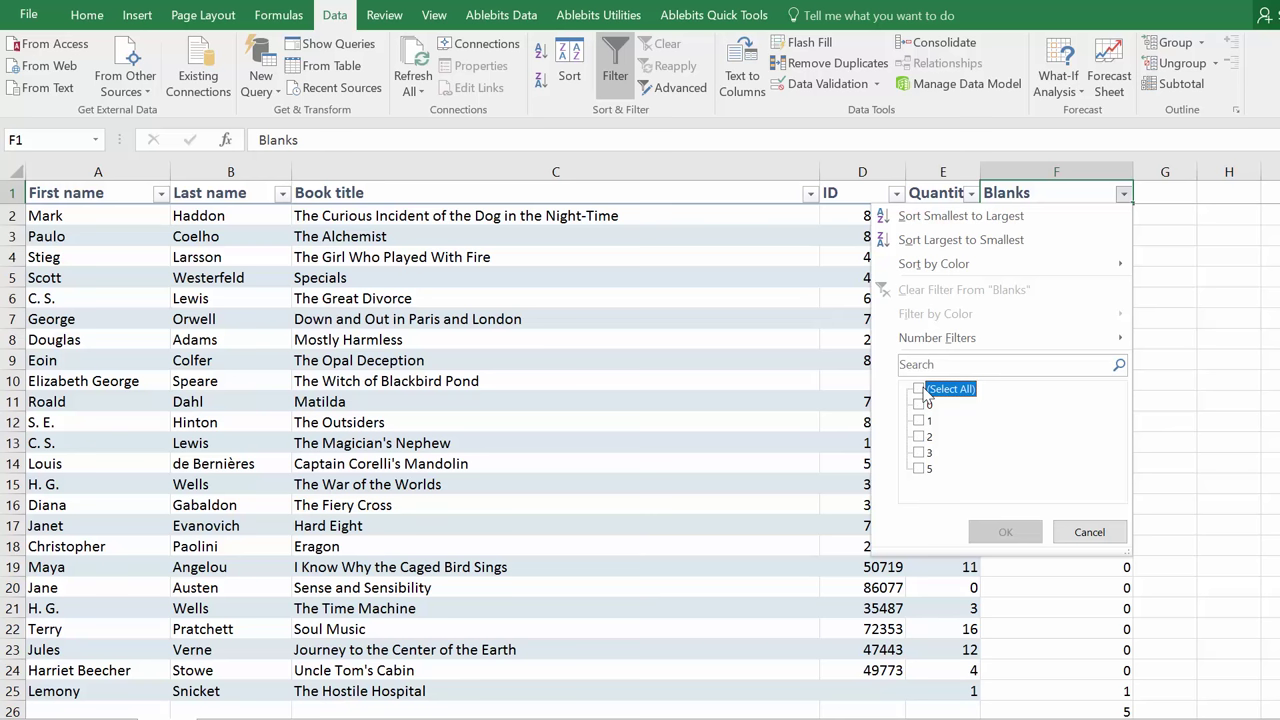
click(919, 469)
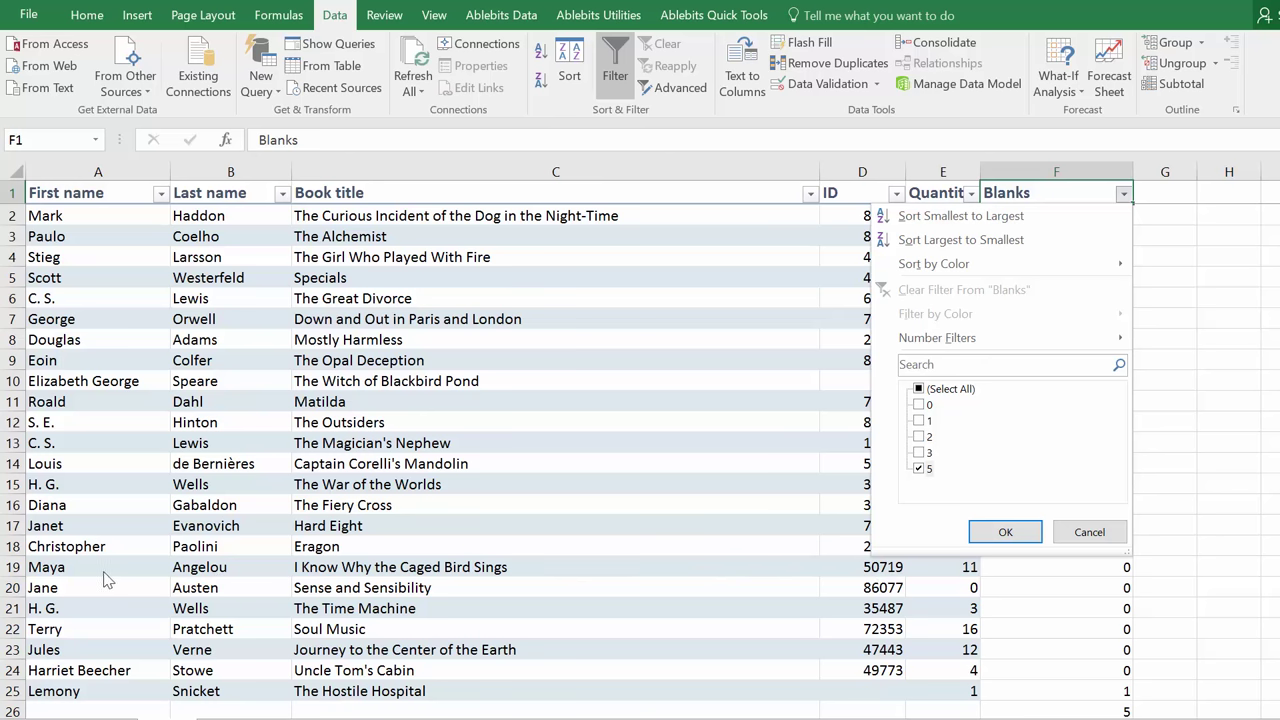
click(1002, 534)
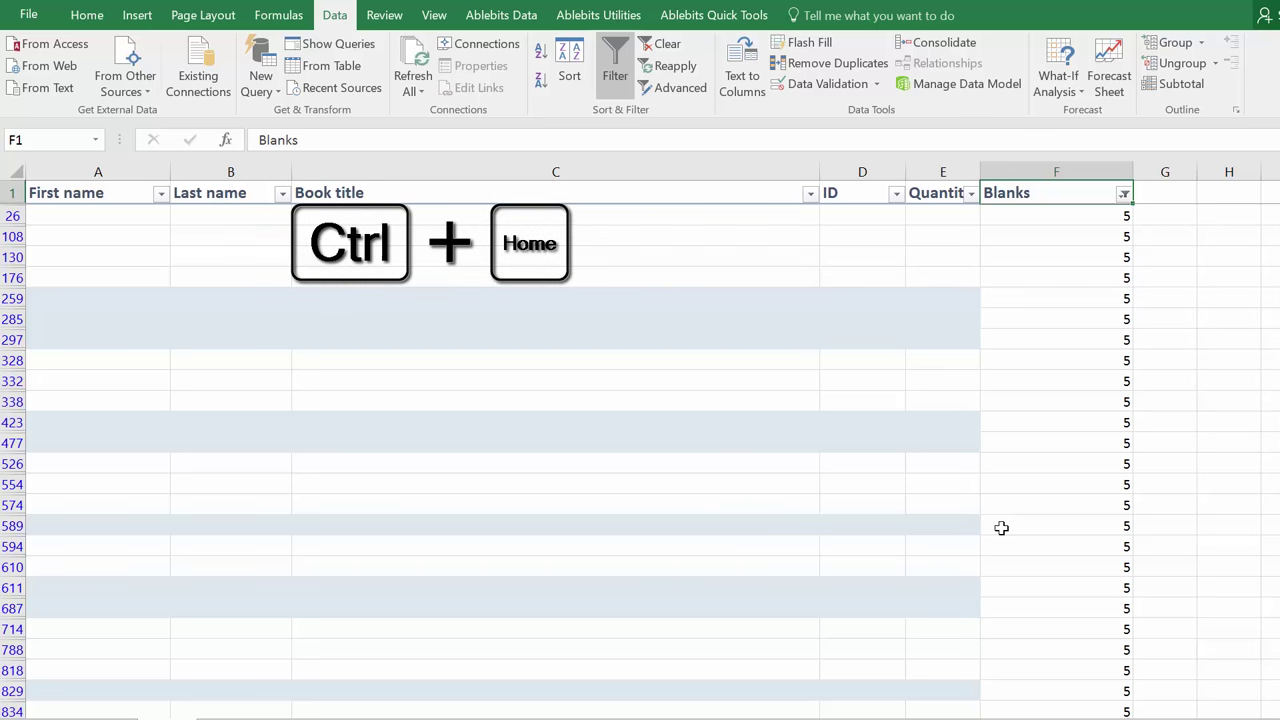
key(ctrl+Home)
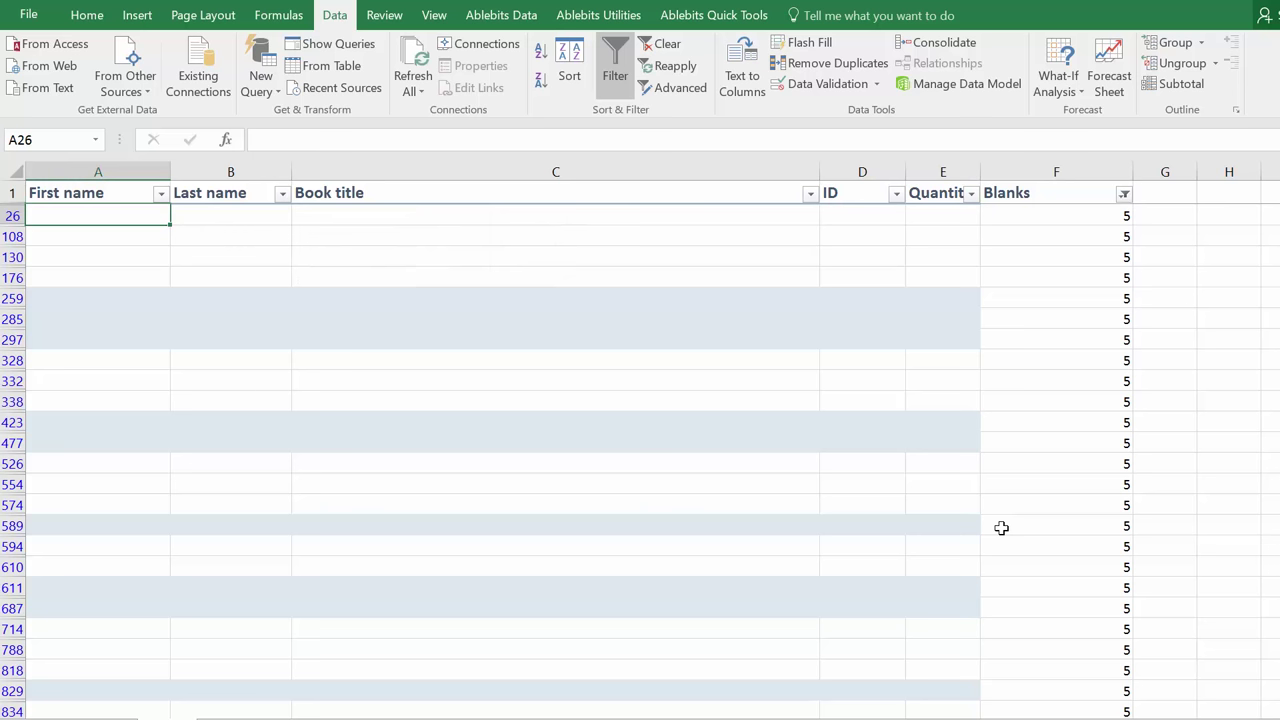
- Delete all the filtered empty rows from row 26 to the end of the data, and remove the filter from the header row
key(ctrl+shift+End)
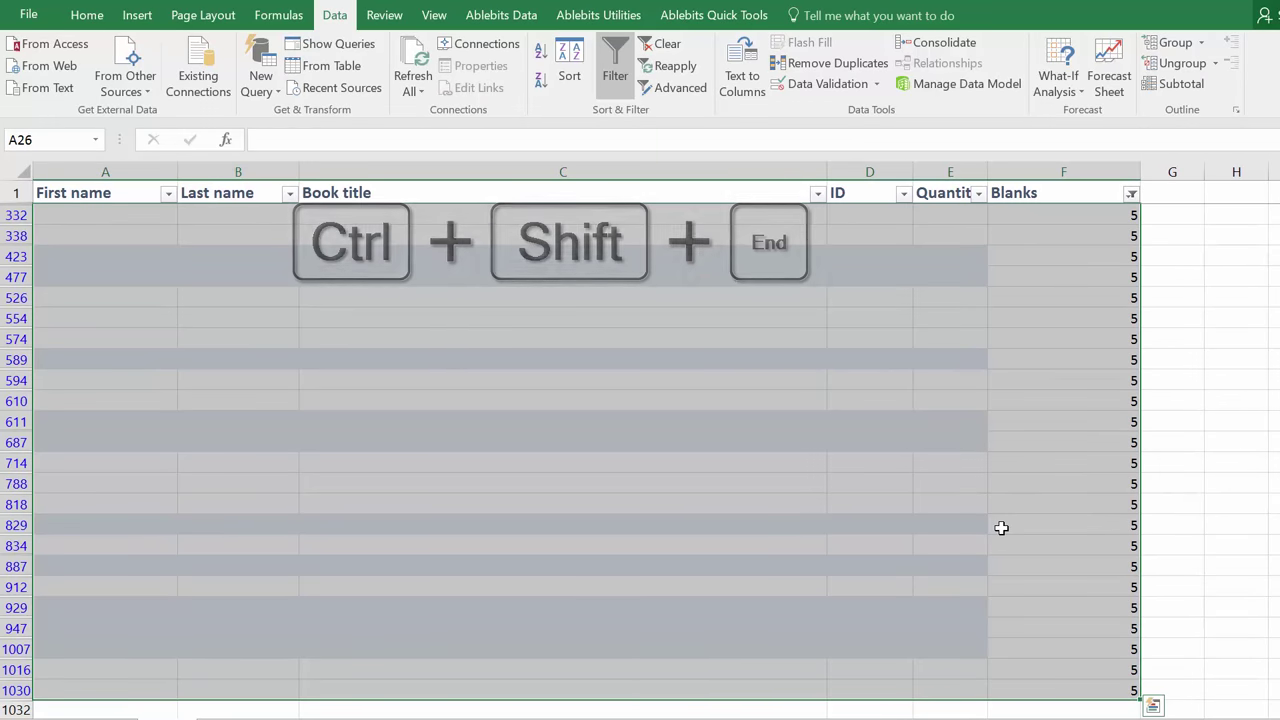
right_click(603, 350)
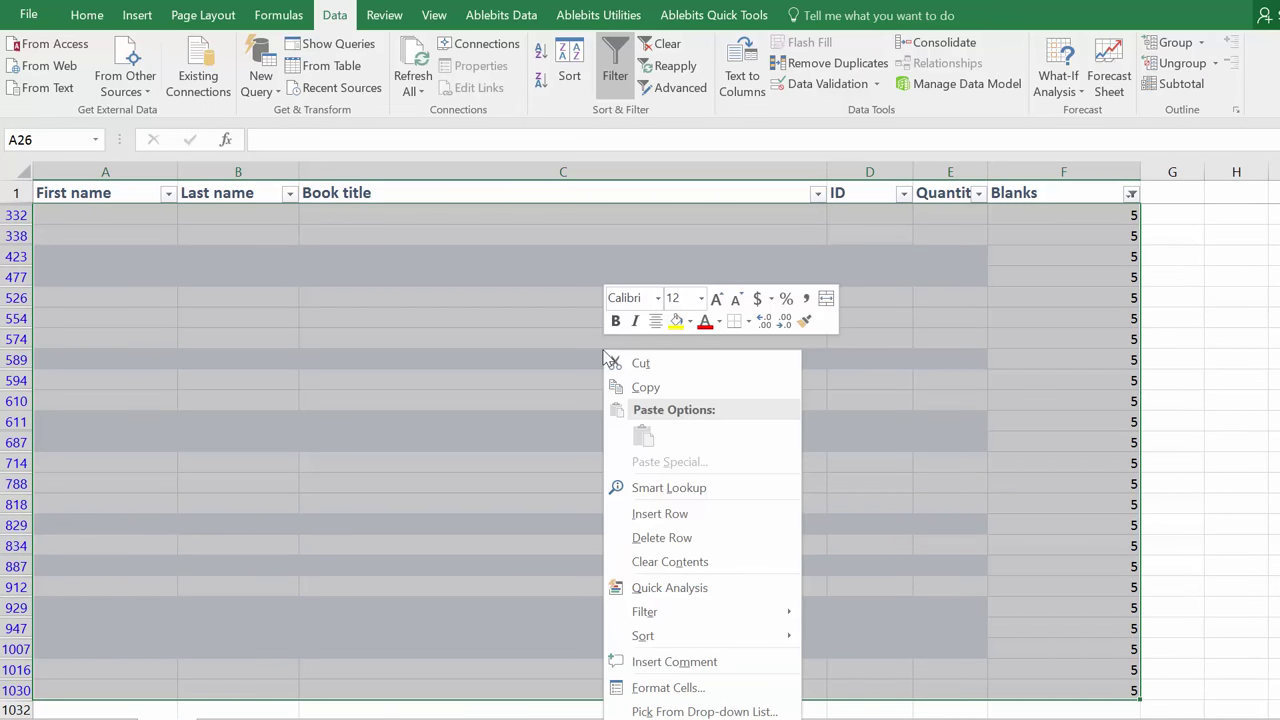
click(662, 538)
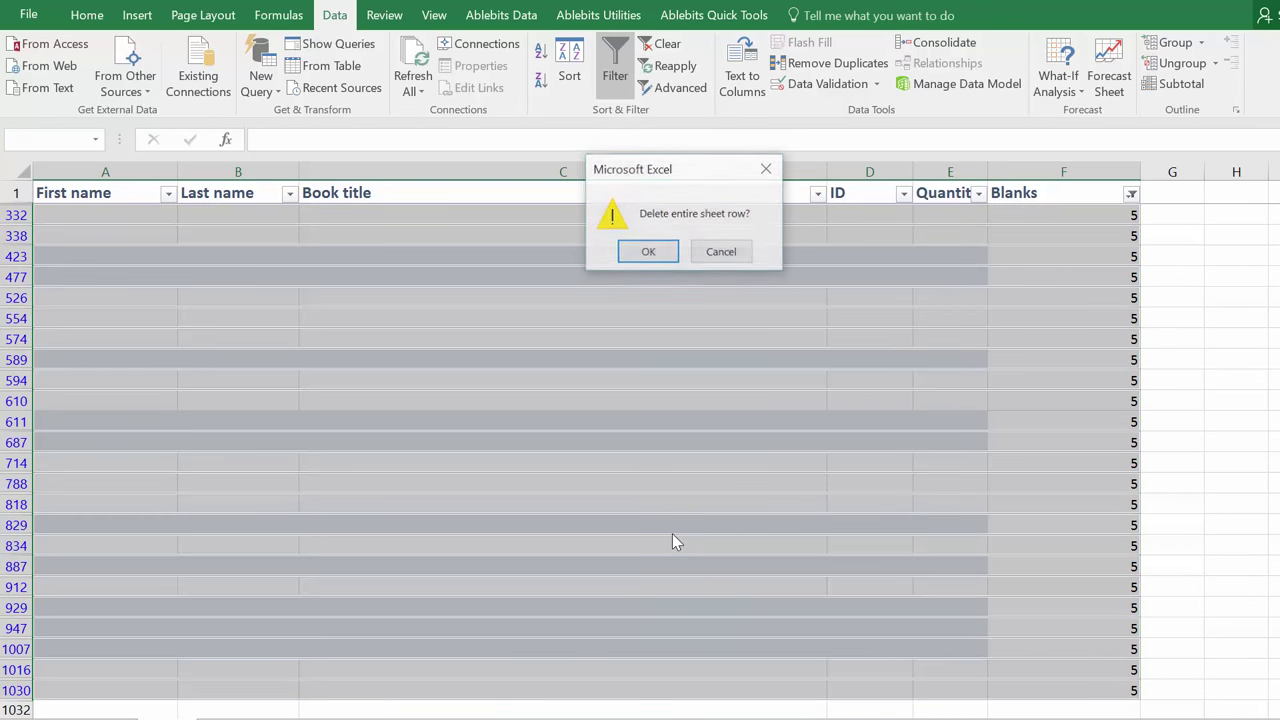
click(648, 254)
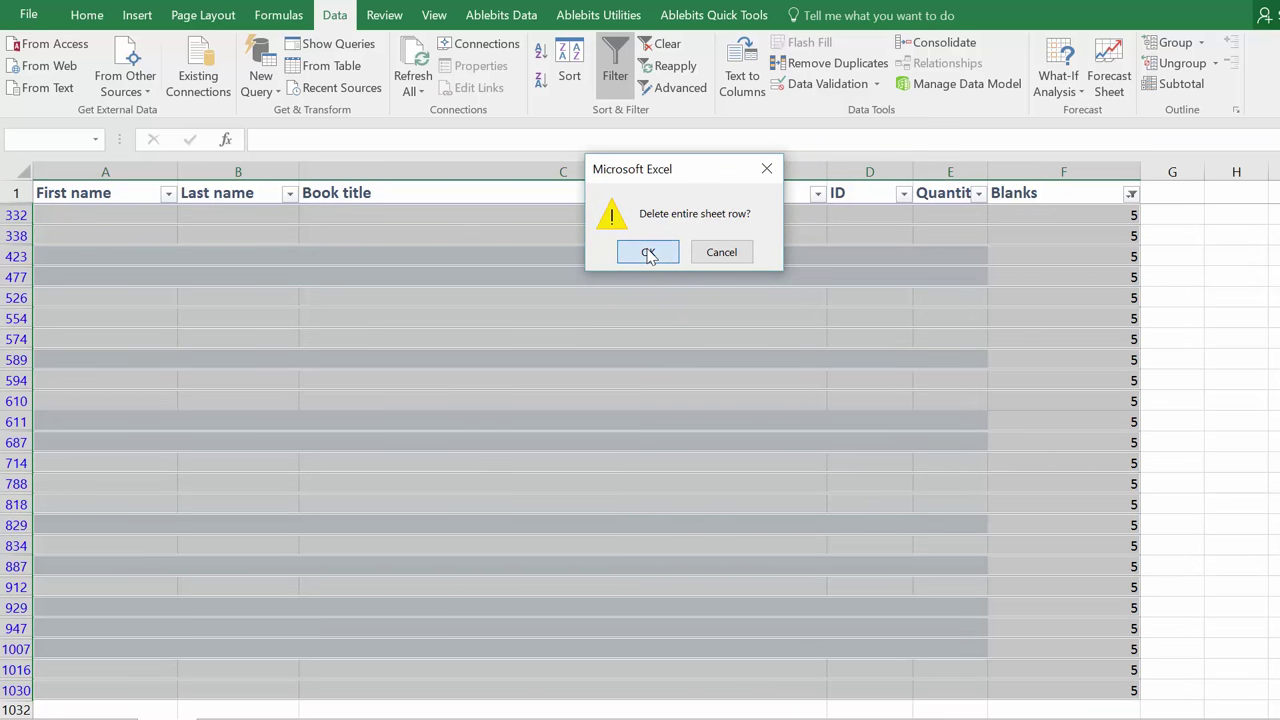
click(616, 70)
click(130, 194)
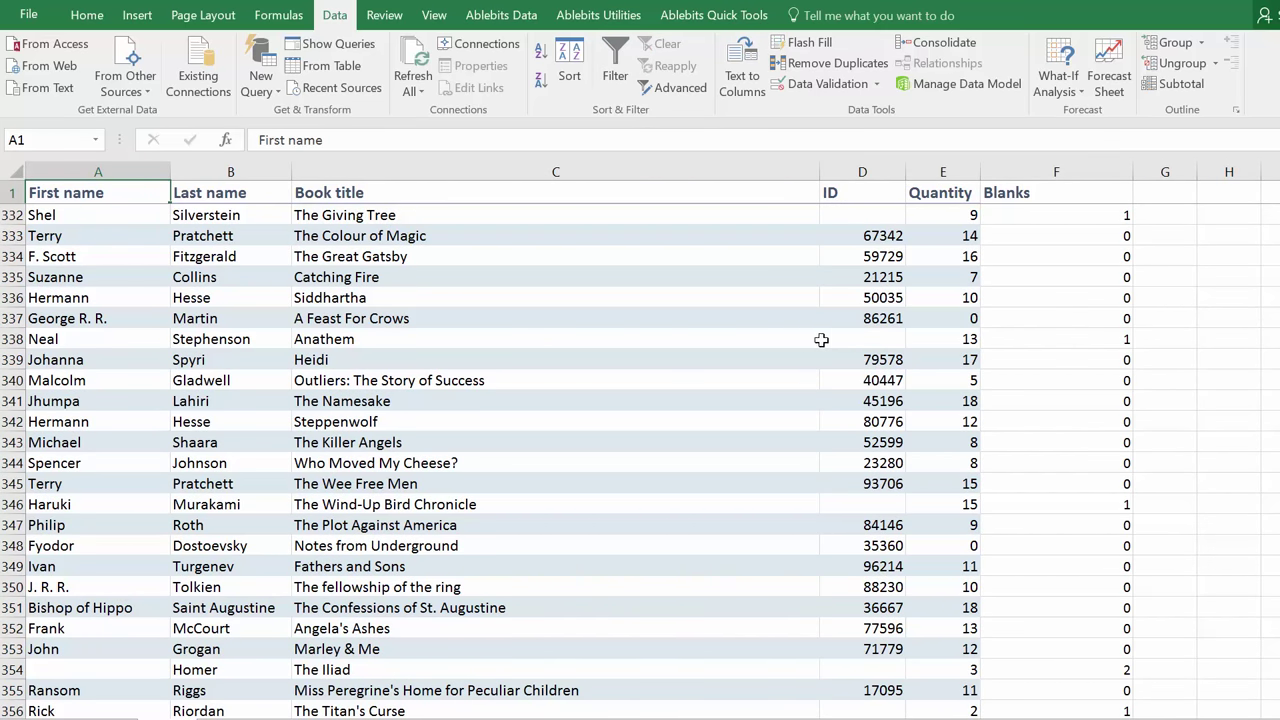
- Select the whole table from cell A1 to the last used cell and add filters to the header row
click(854, 340)
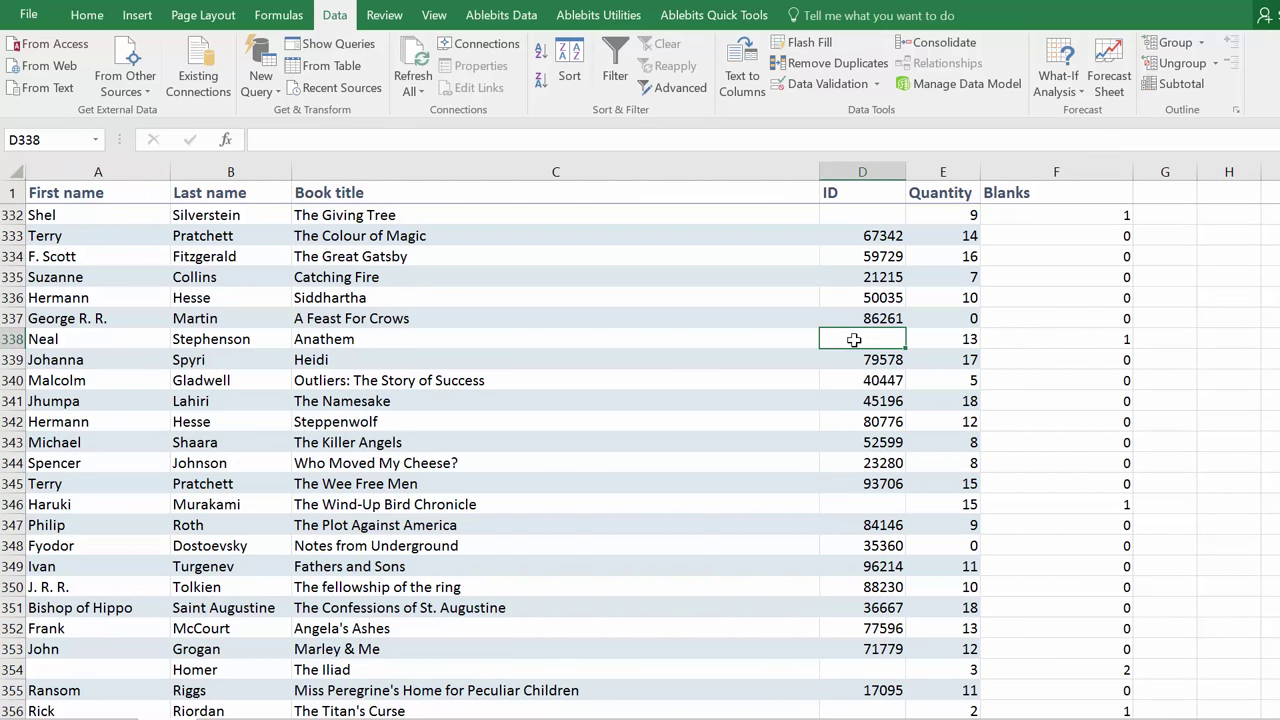
click(118, 192)
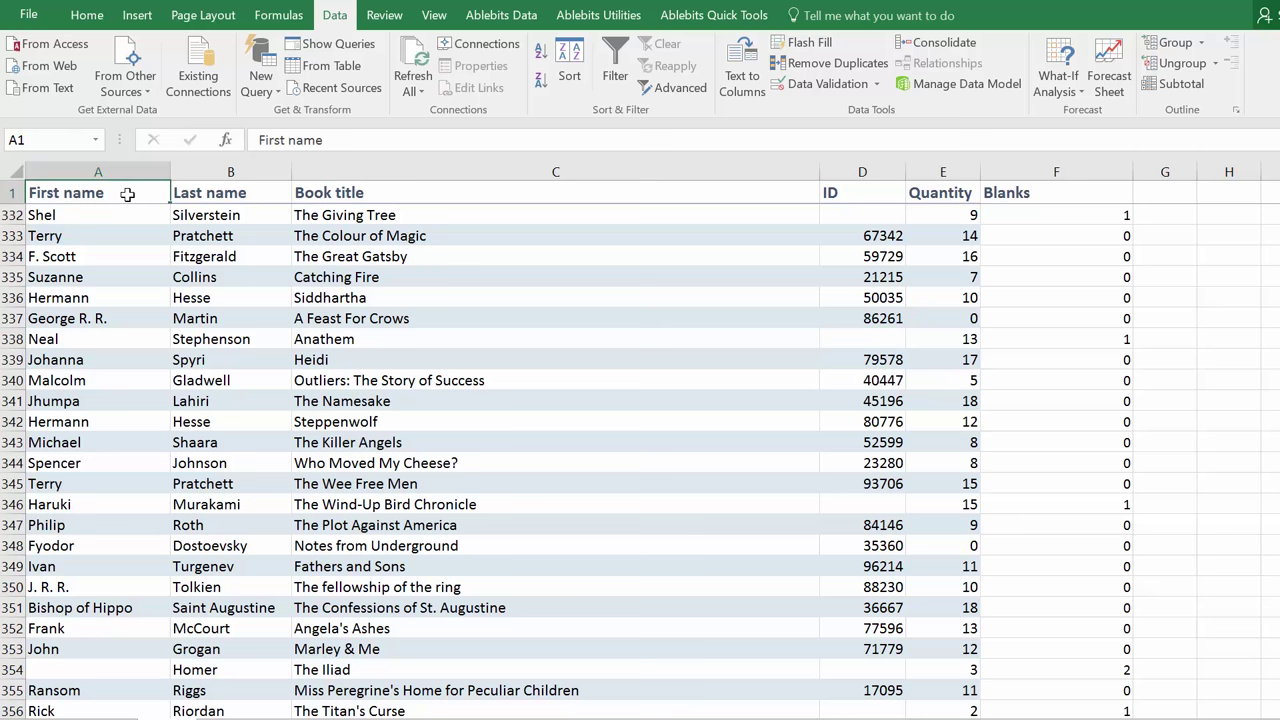
key(ctrl+shift+End)
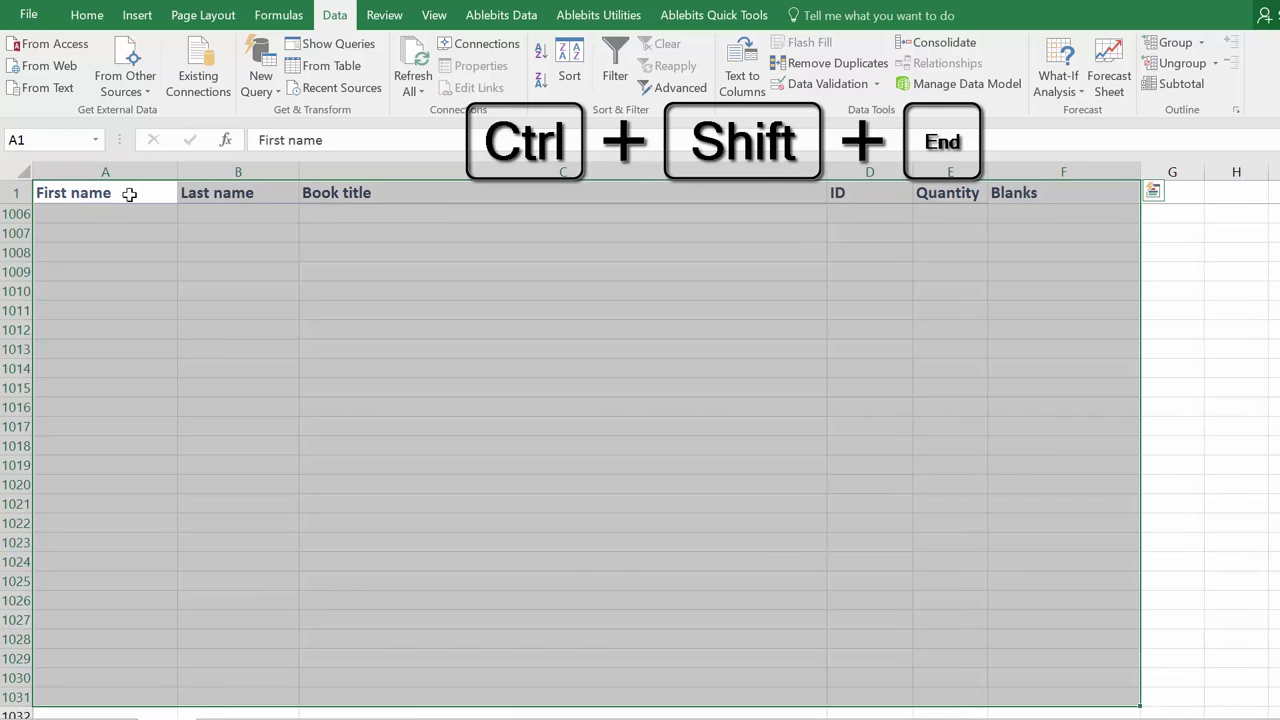
key(ctrl+shift+Up)
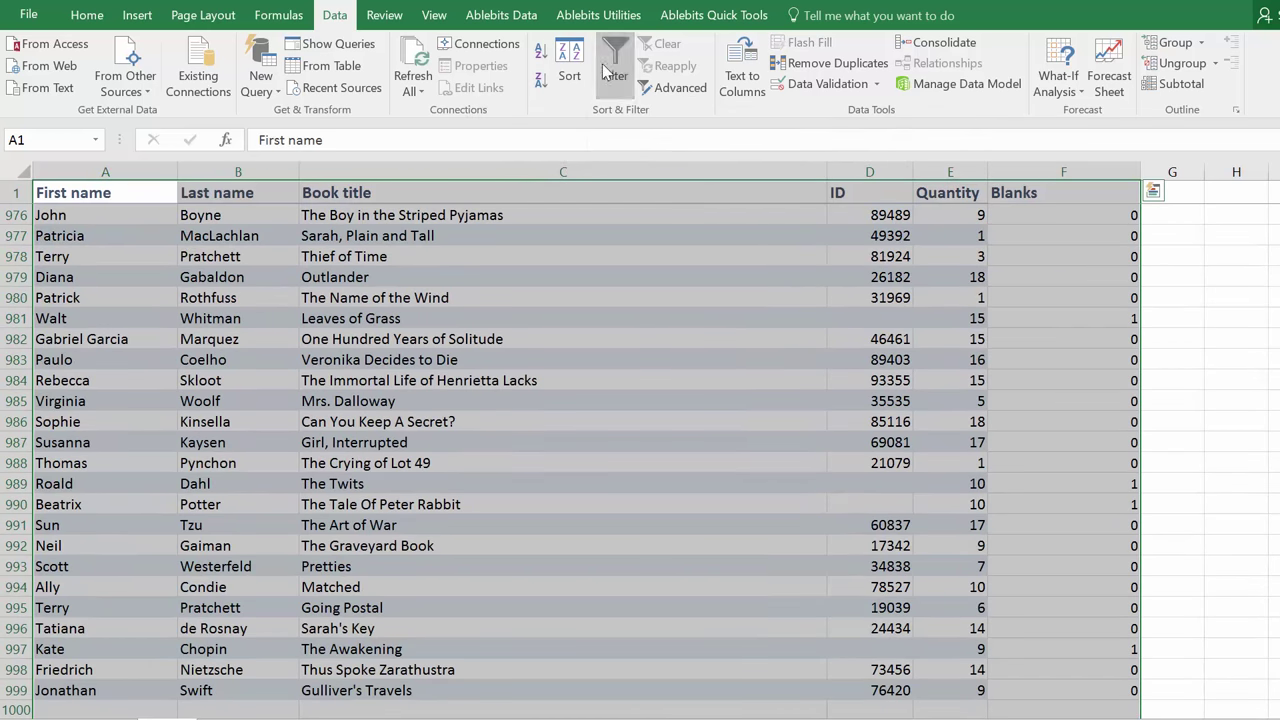
click(607, 72)
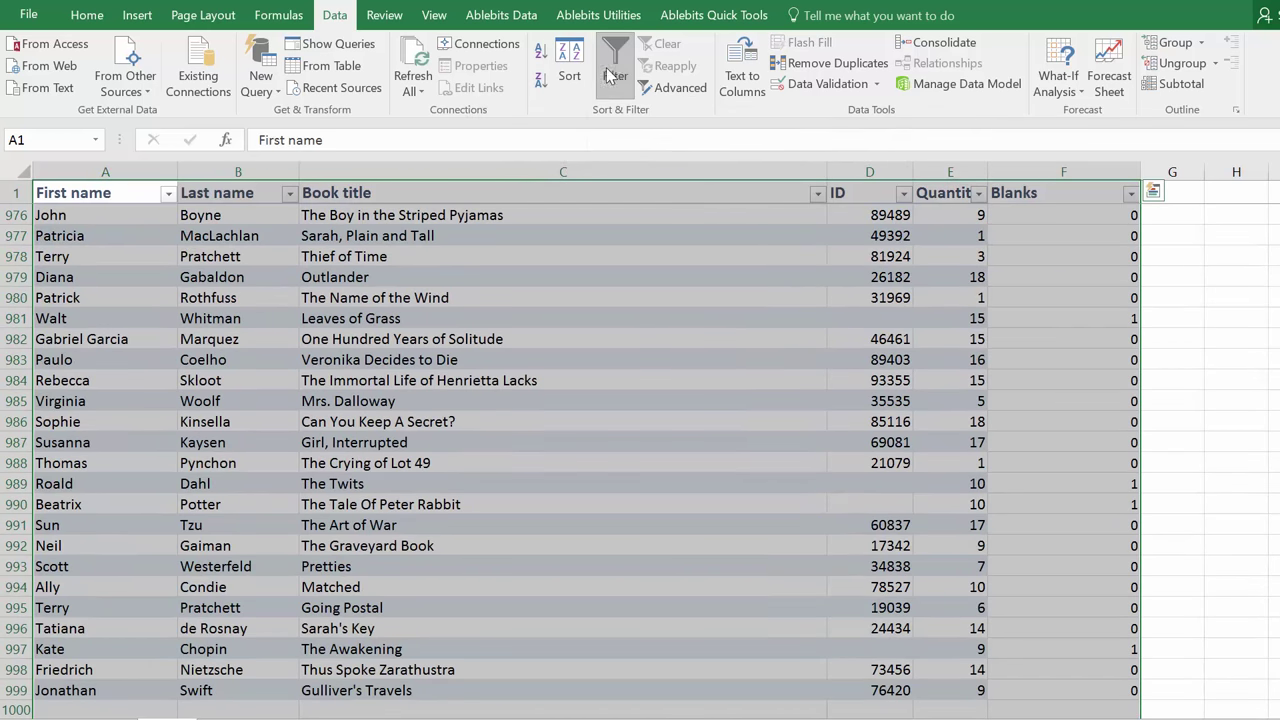
- Filter the ID column to show only the rows with (Blanks)
click(903, 194)
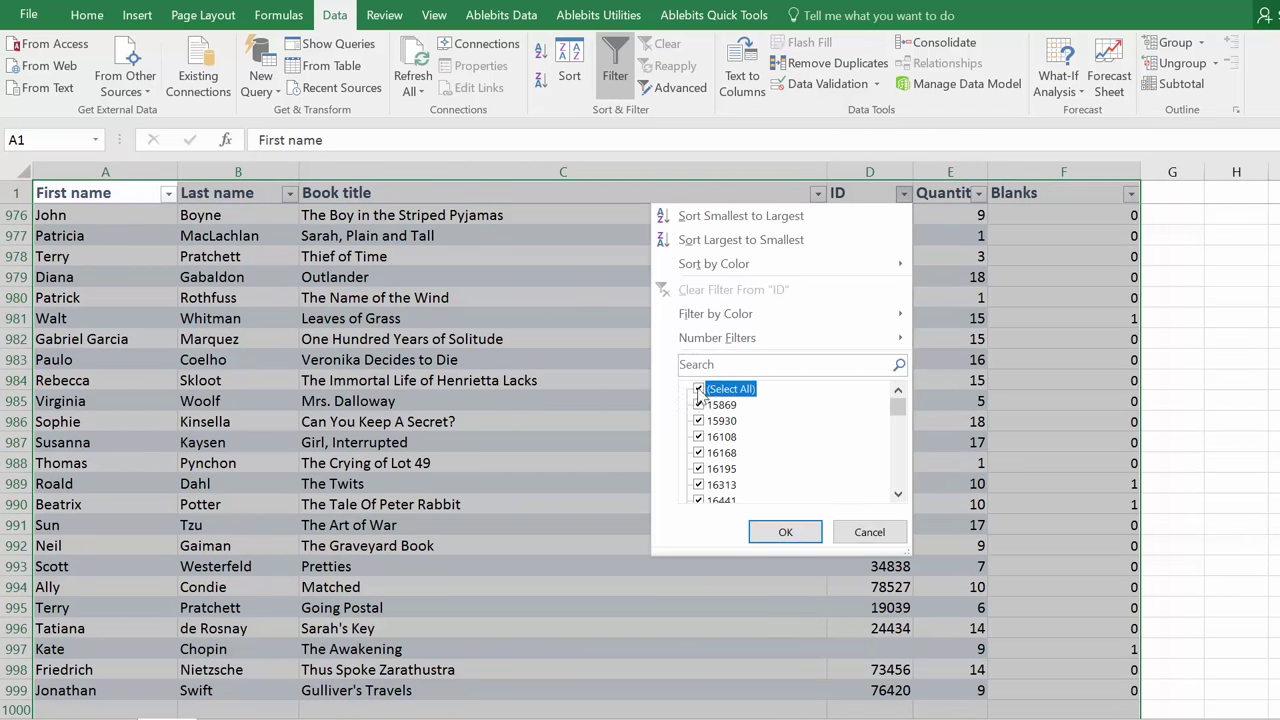
click(699, 390)
click(897, 412)
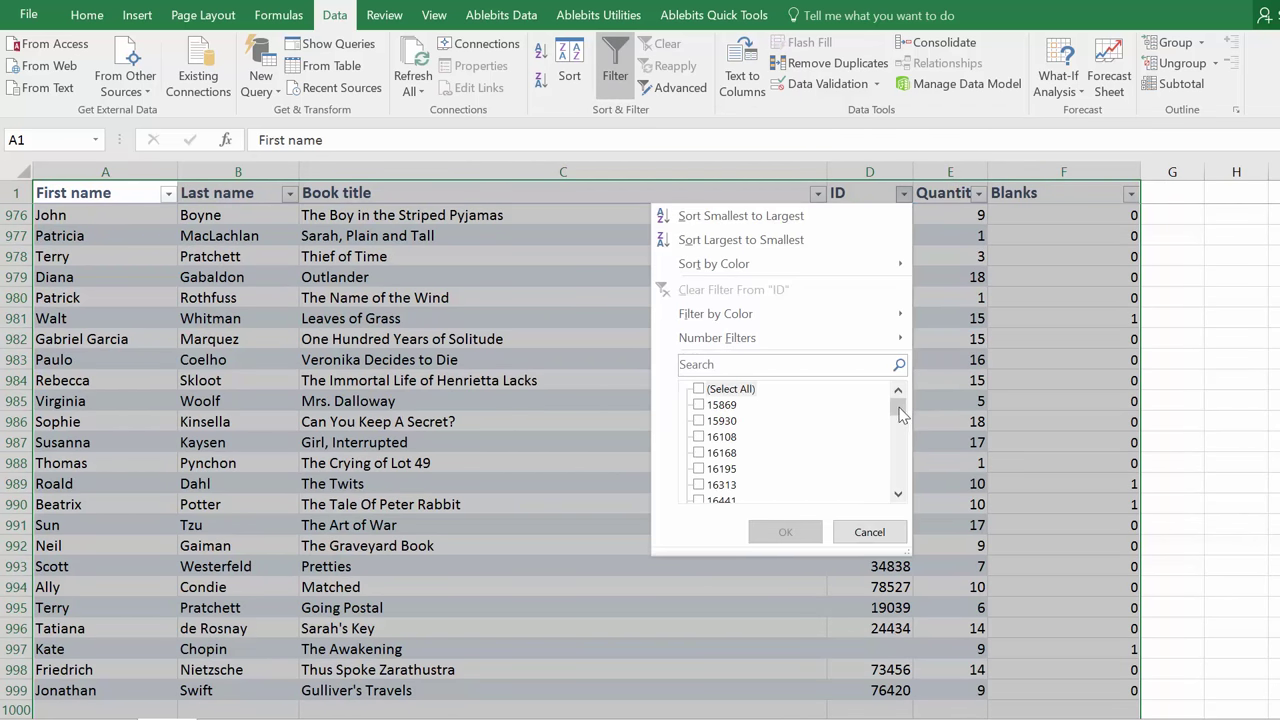
drag(900, 415, 915, 499)
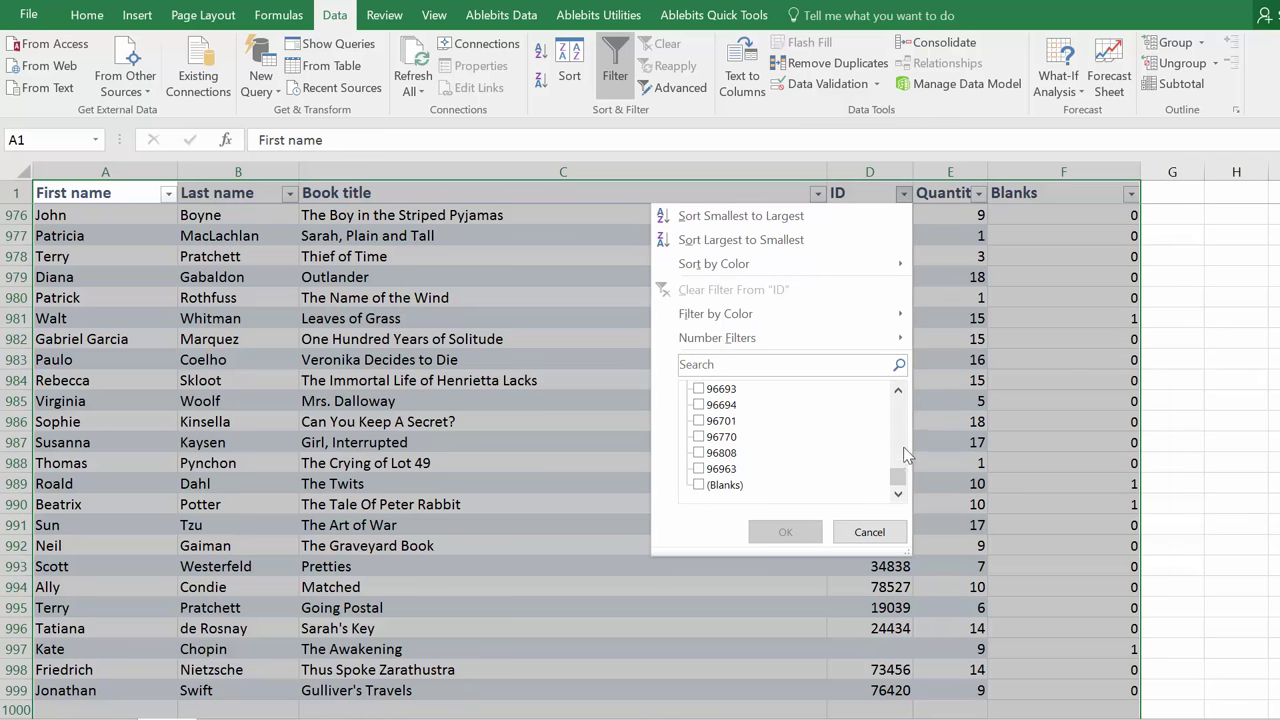
click(699, 485)
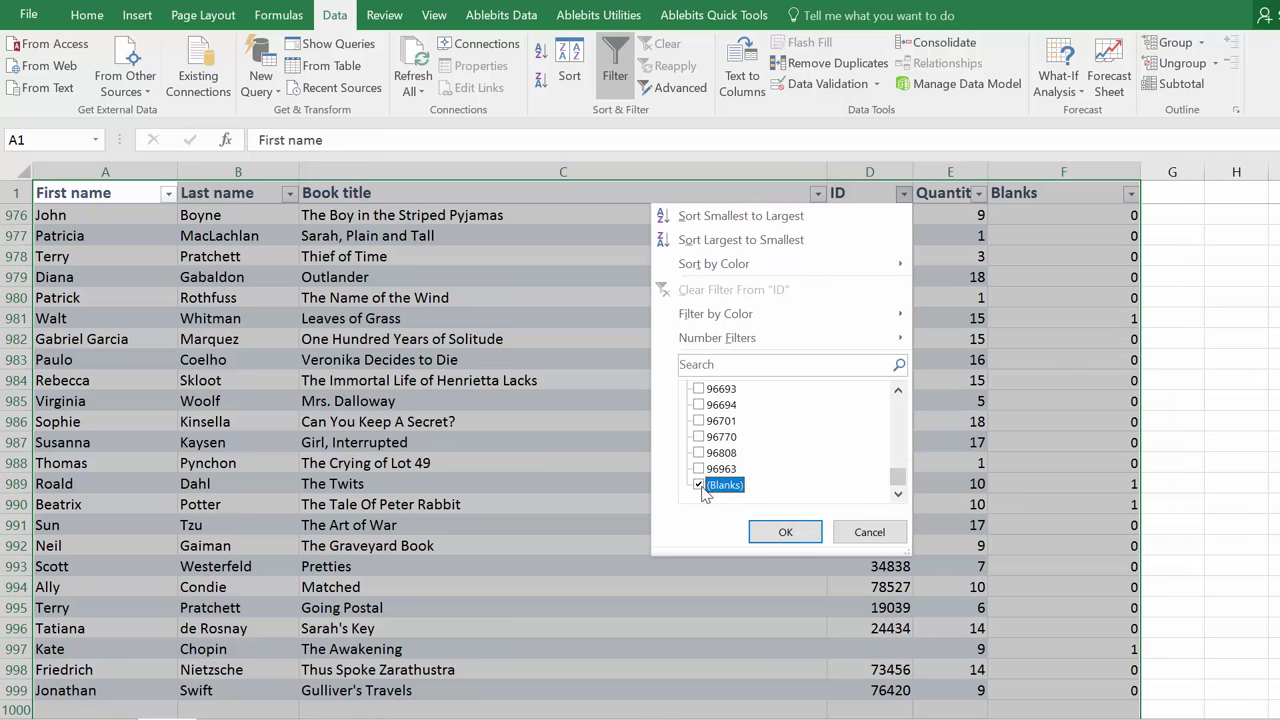
click(783, 534)
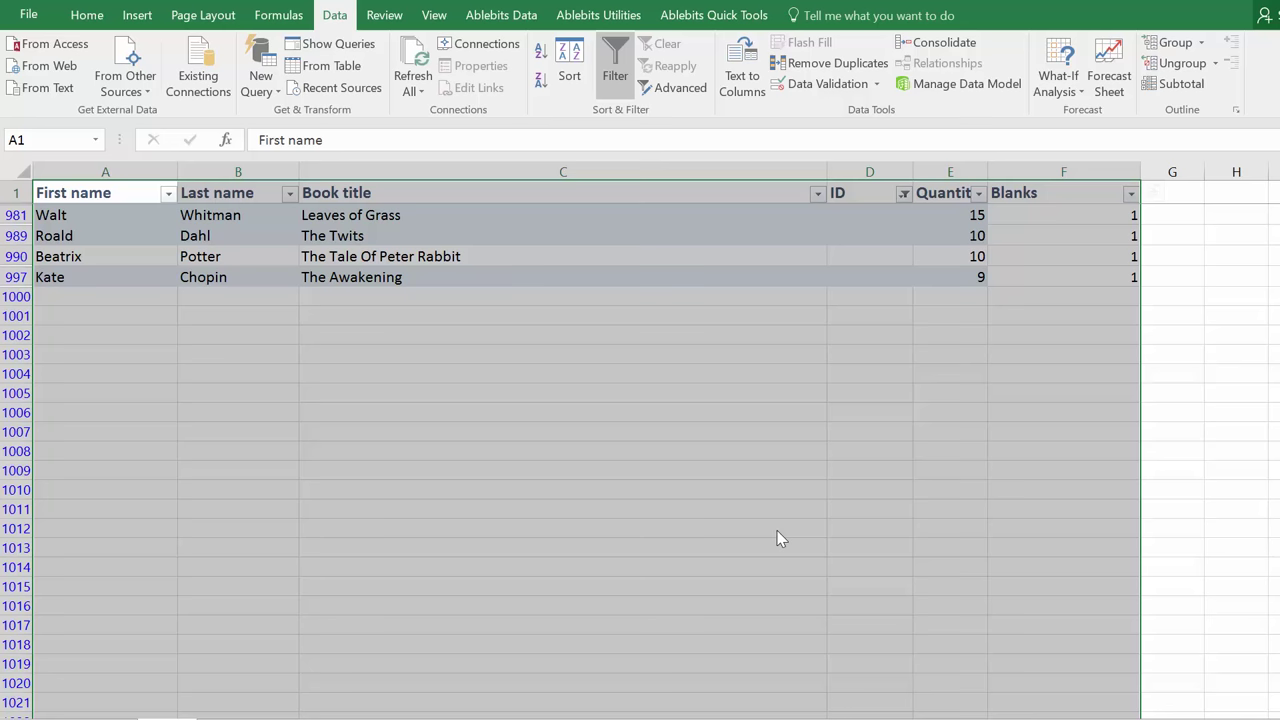
- Delete every filtered row with an empty ID, from row 10 to the last used cell, and remove the filter
click(108, 259)
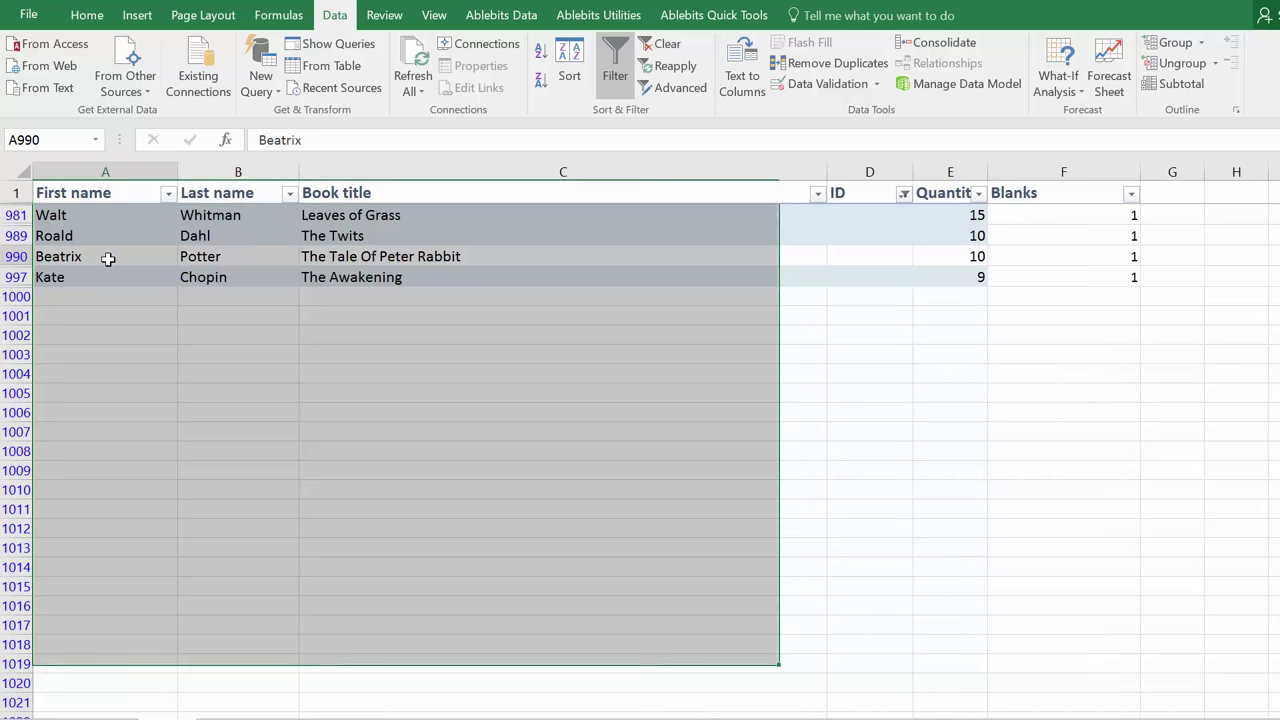
scroll(646, 222, up, 10)
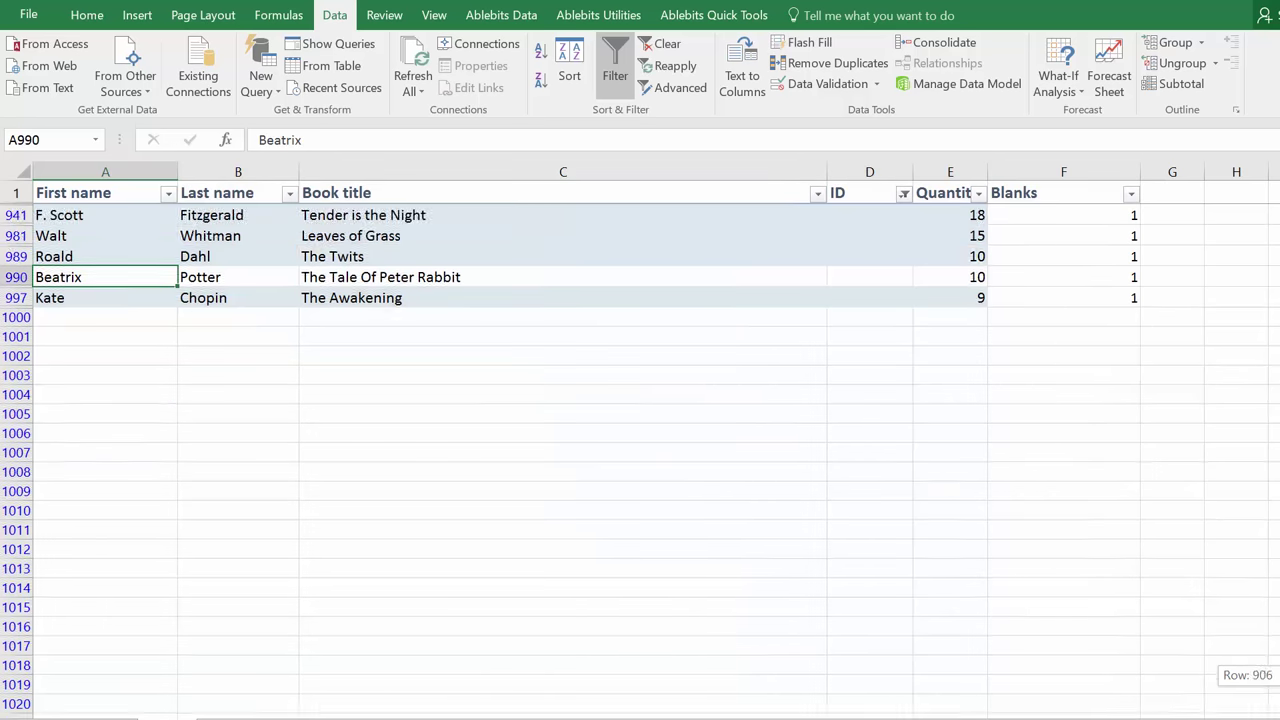
click(105, 214)
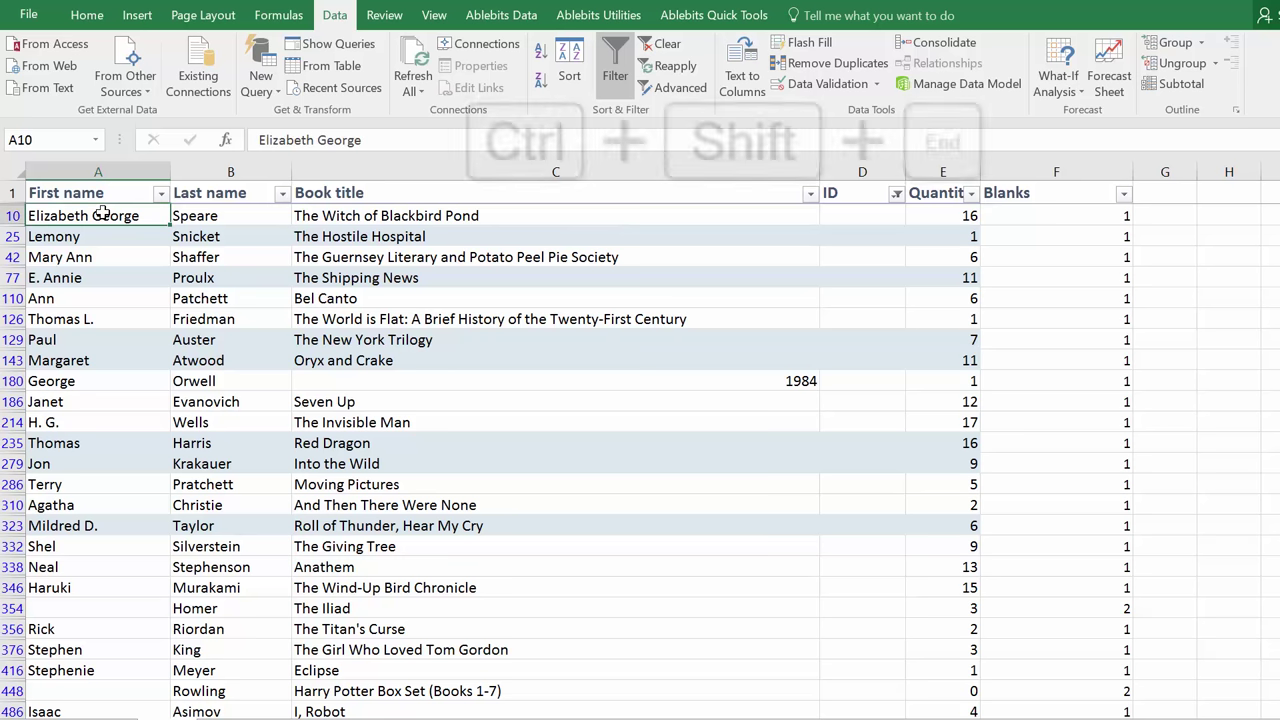
key(ctrl+shift+End)
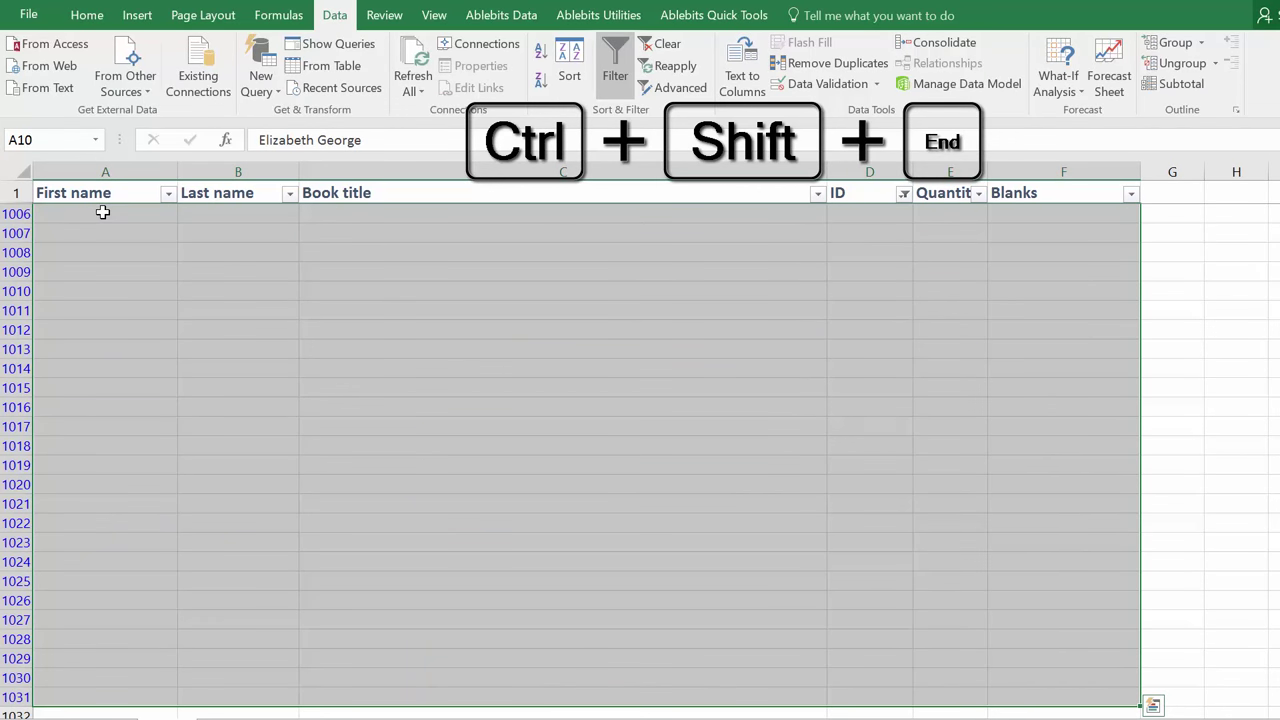
scroll(143, 340, up, 3)
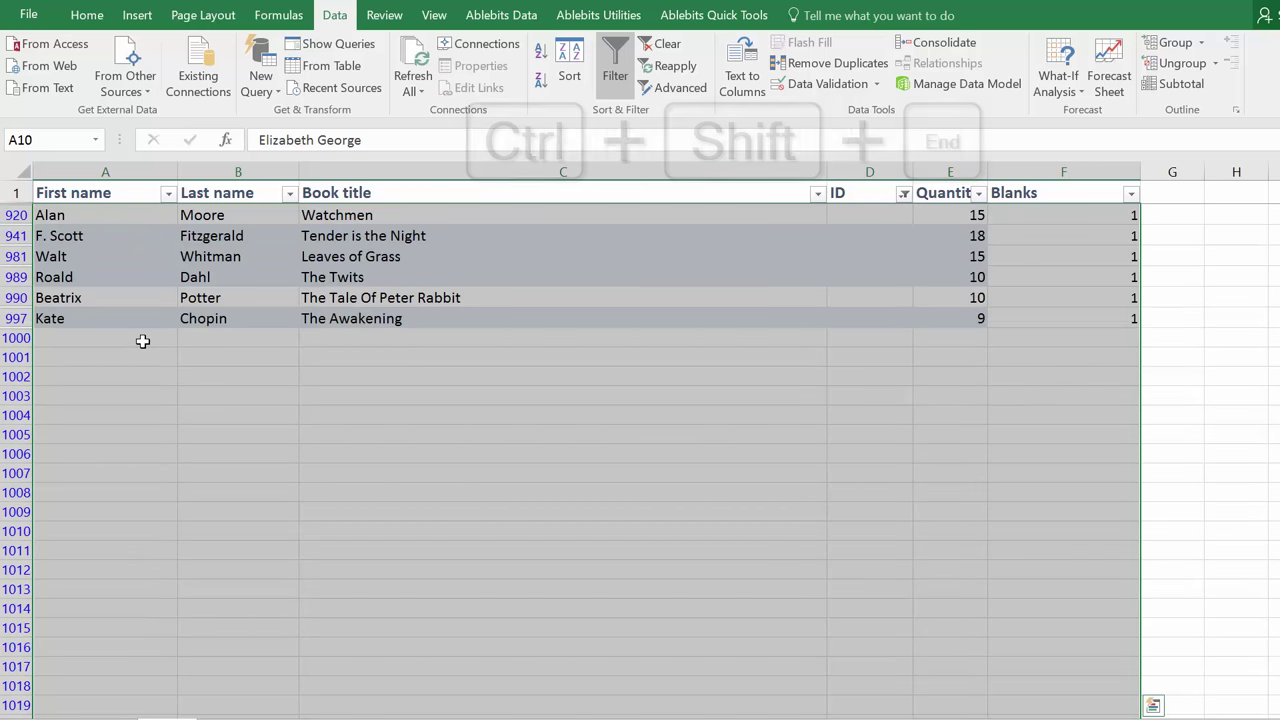
right_click(131, 266)
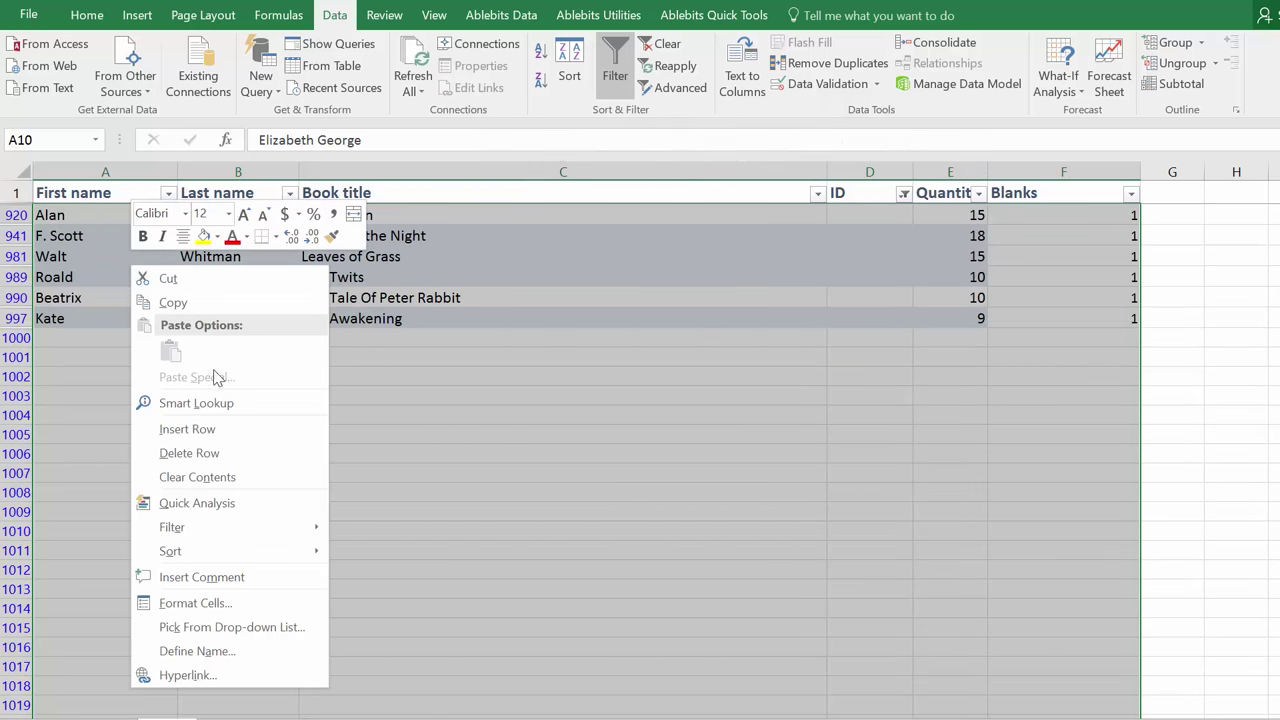
click(210, 453)
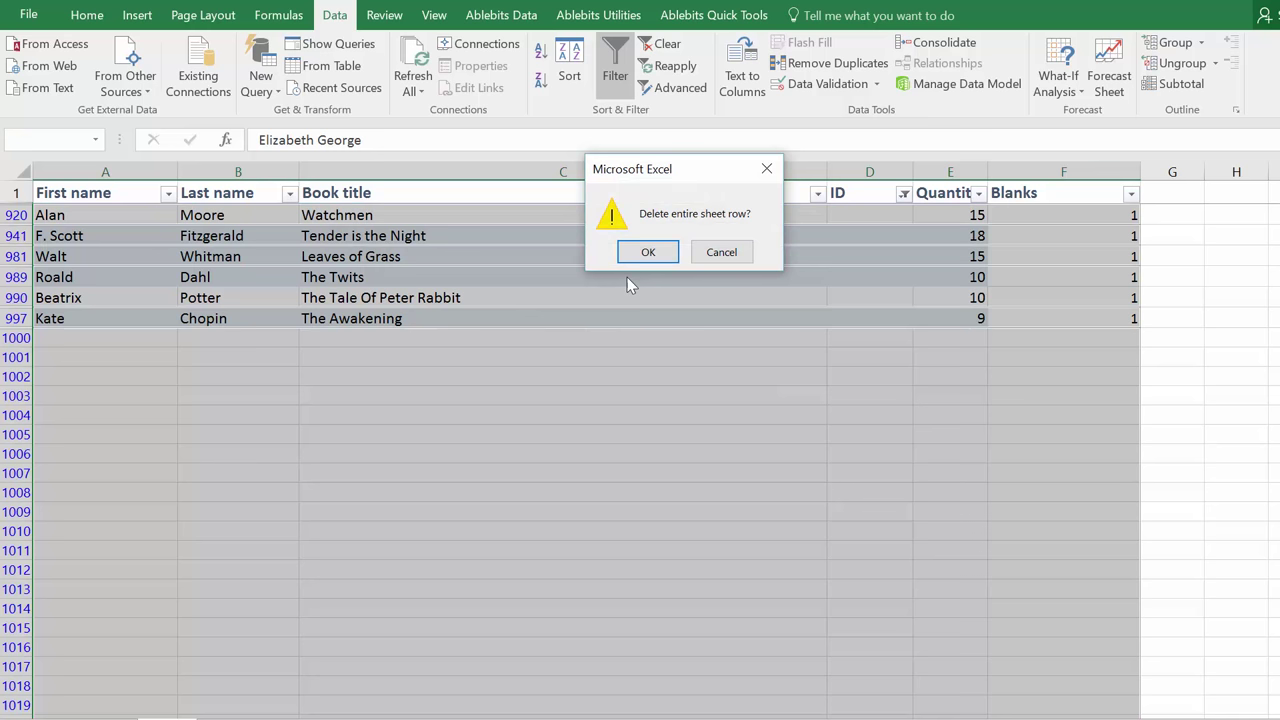
click(645, 253)
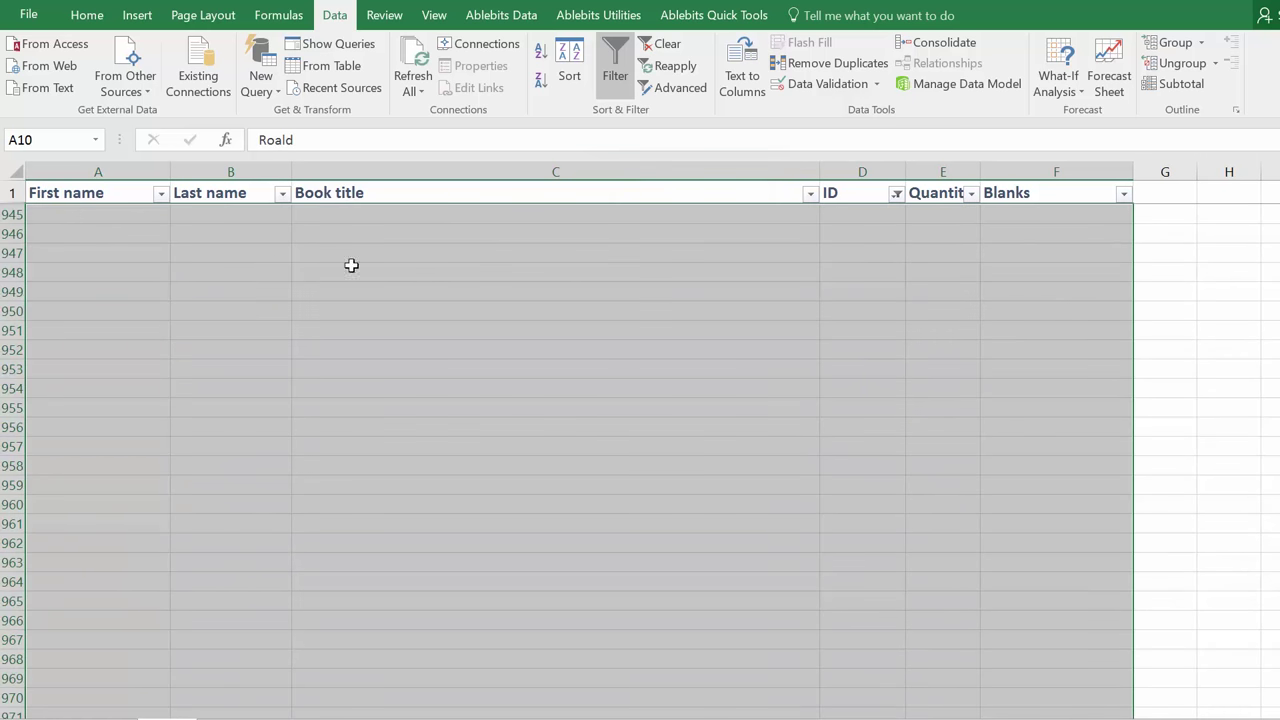
key(ctrl+Home)
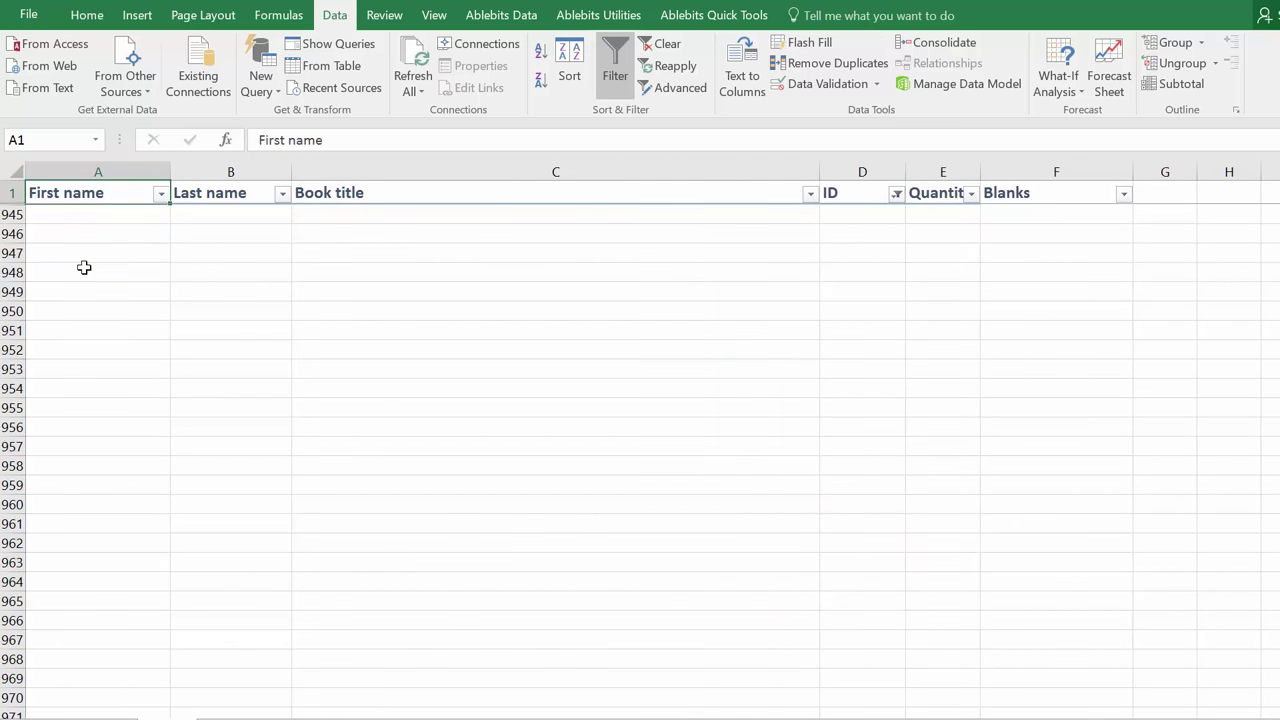
click(616, 70)
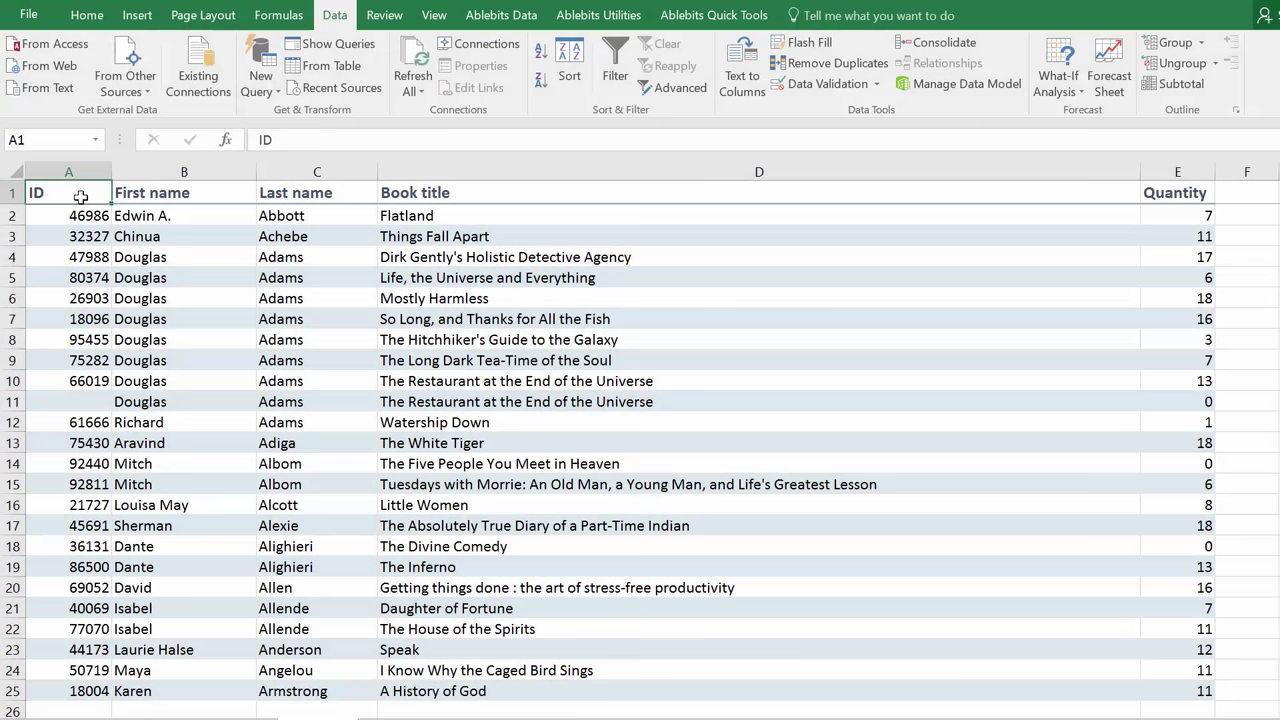
- Remove all blank rows, such as row 26, from the sheet that starts with the ID column, using the Ablebits Empty Rows tool
scroll(74, 404, down, 1)
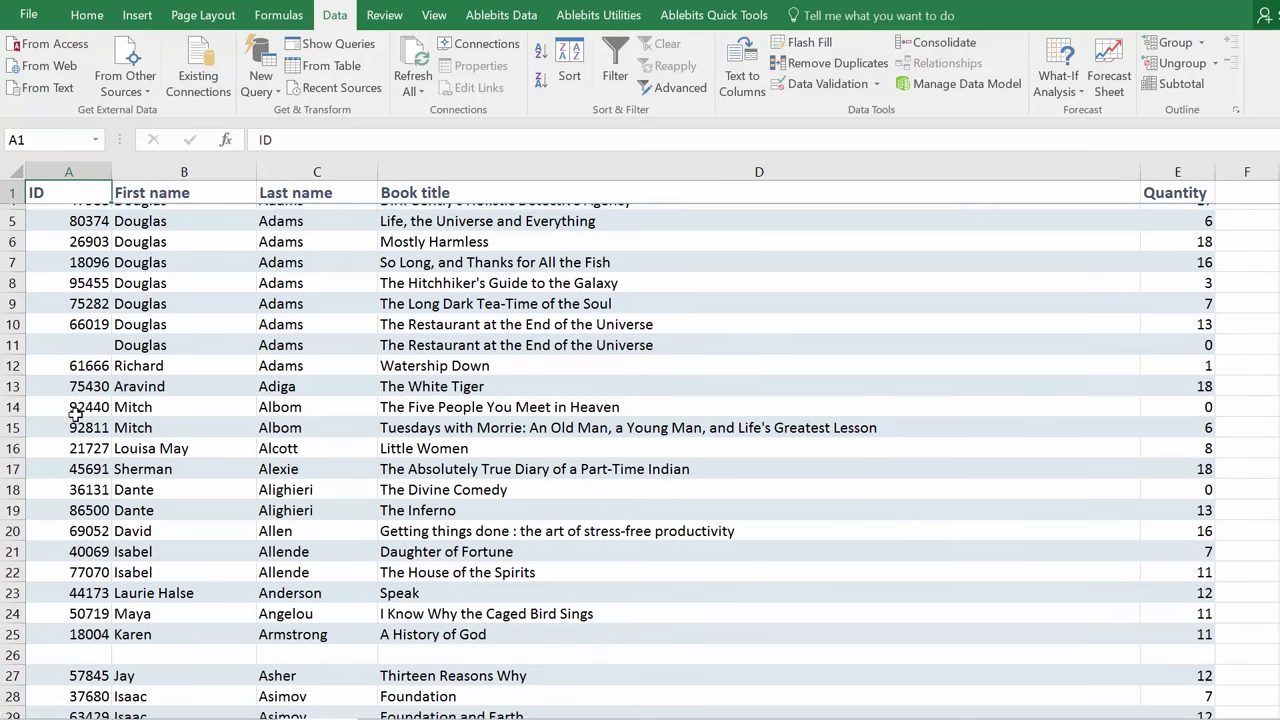
click(14, 648)
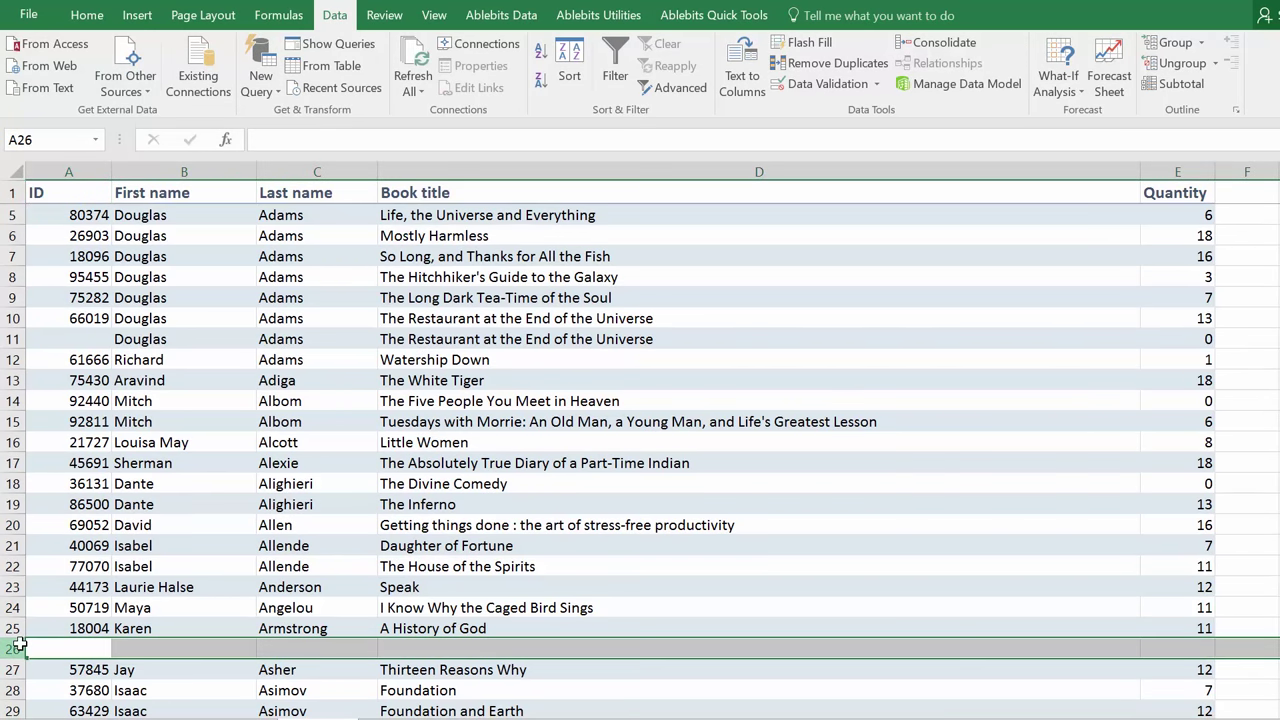
click(64, 563)
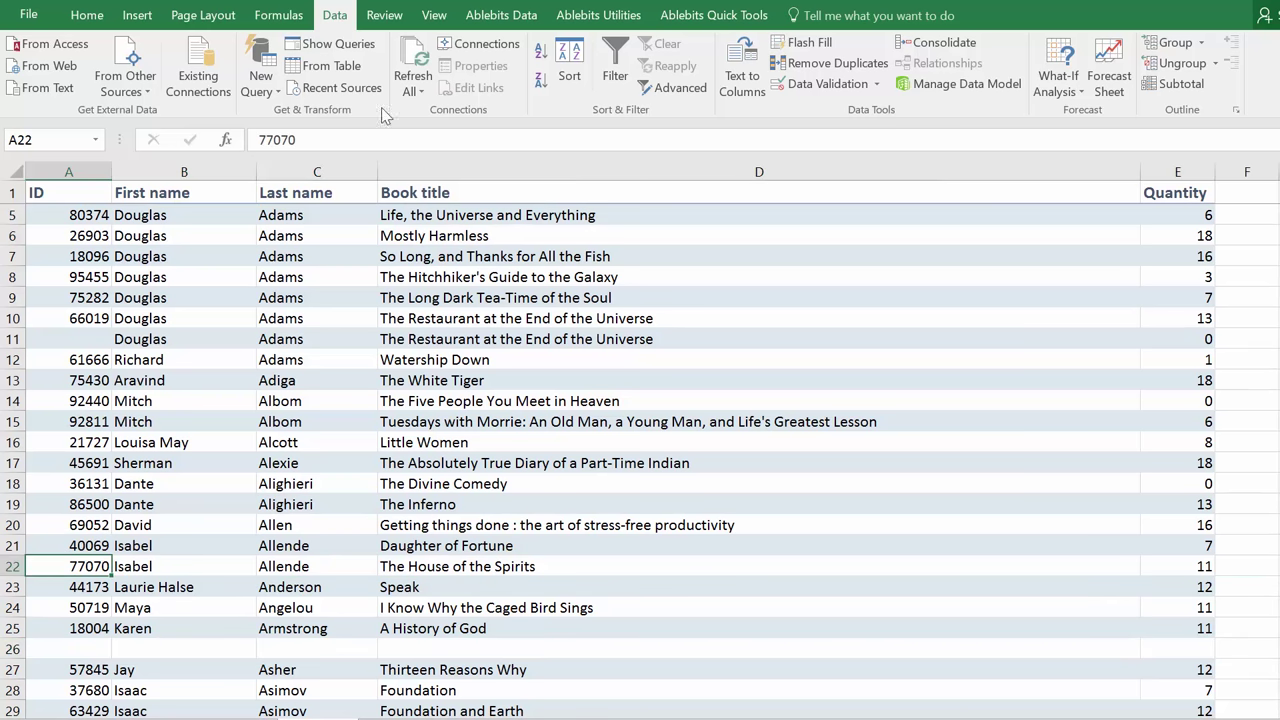
click(522, 16)
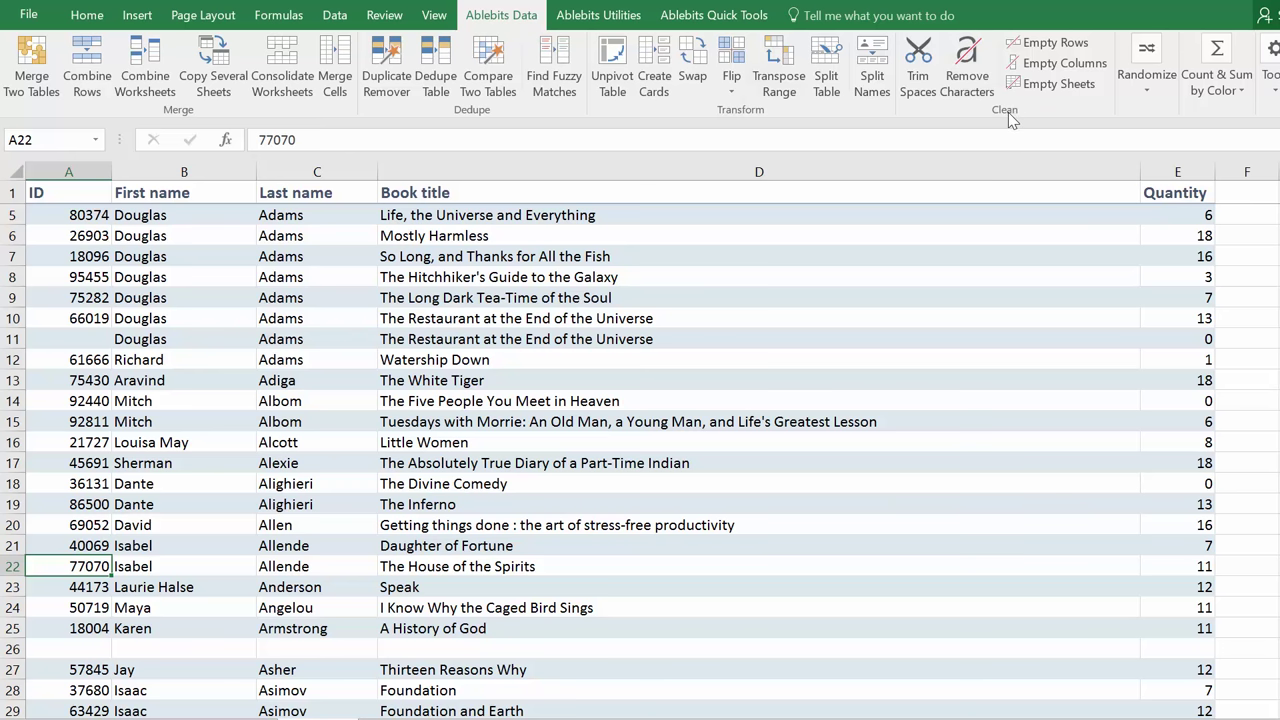
click(1058, 45)
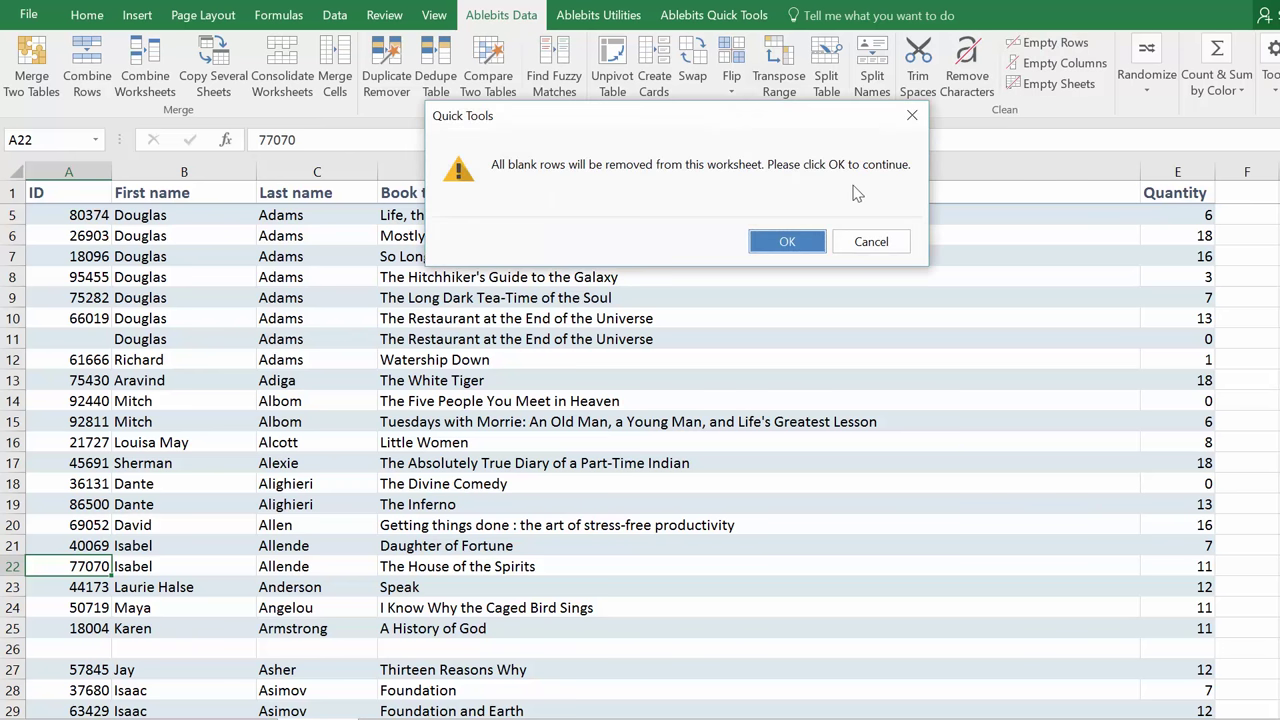
click(772, 245)
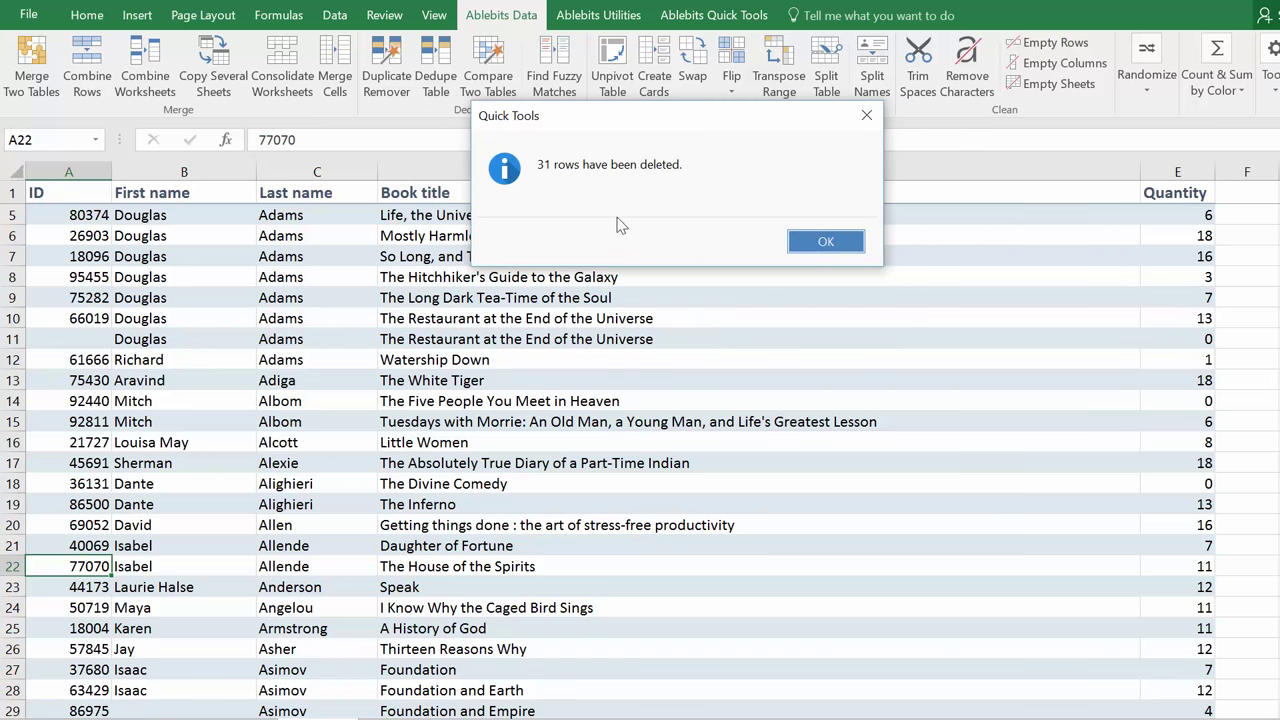
click(811, 249)
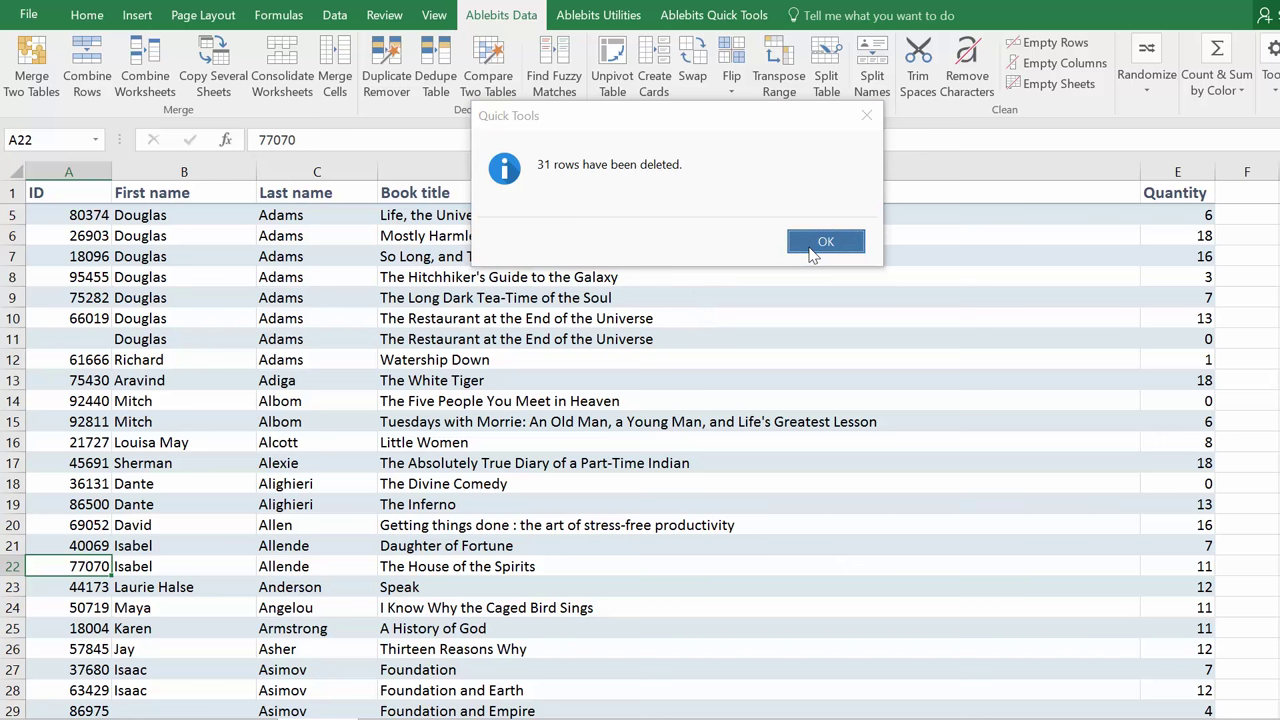